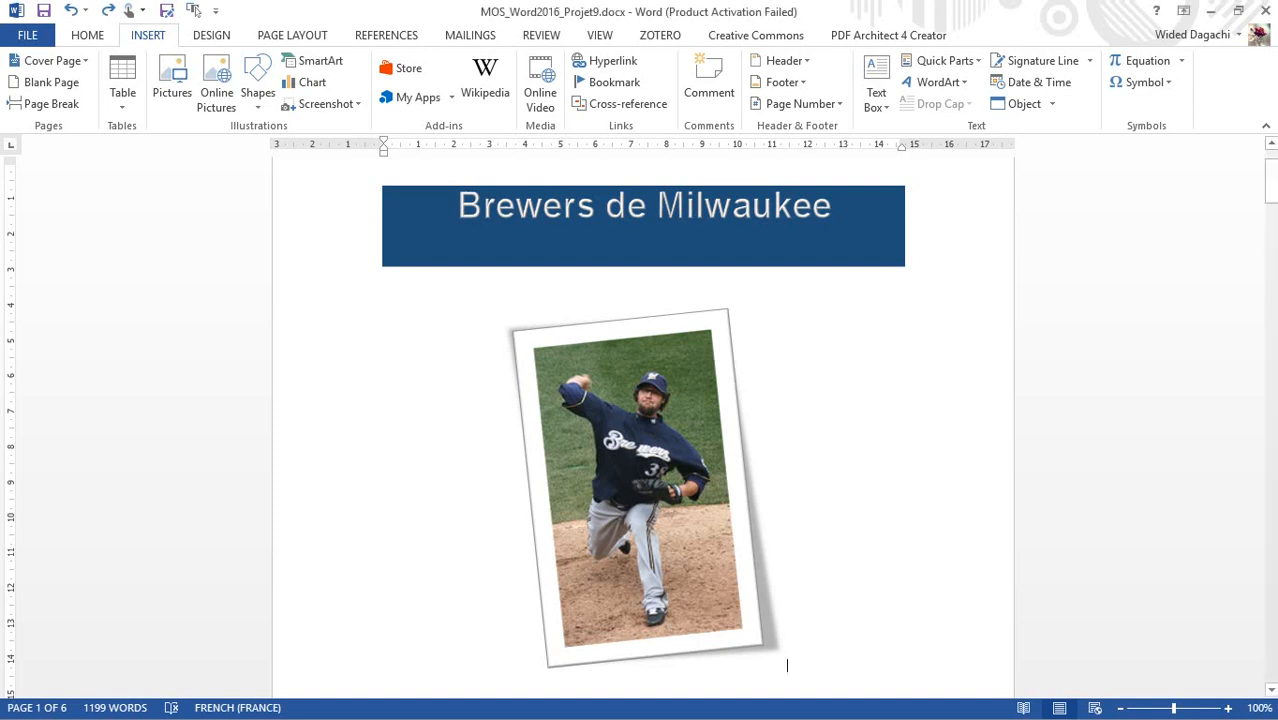
Set the page margins to the Mirrored preset, as Tâche 1 on the last page asks
{"action": "scroll", "coordinate": [787, 655], "scroll_direction": "down", "scroll_amount": 15}
{"action": "scroll", "coordinate": [787, 648], "scroll_direction": "down", "scroll_amount": 20}
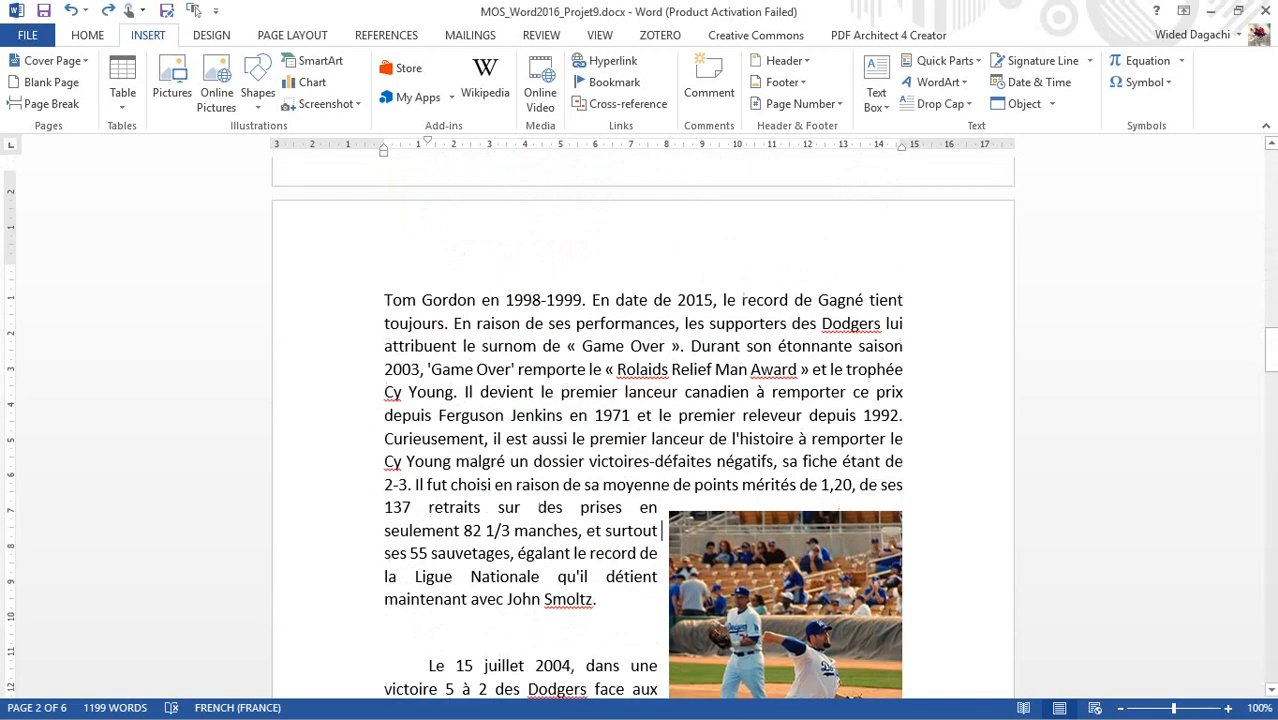
{"action": "scroll", "coordinate": [790, 501], "scroll_direction": "down", "scroll_amount": 20}
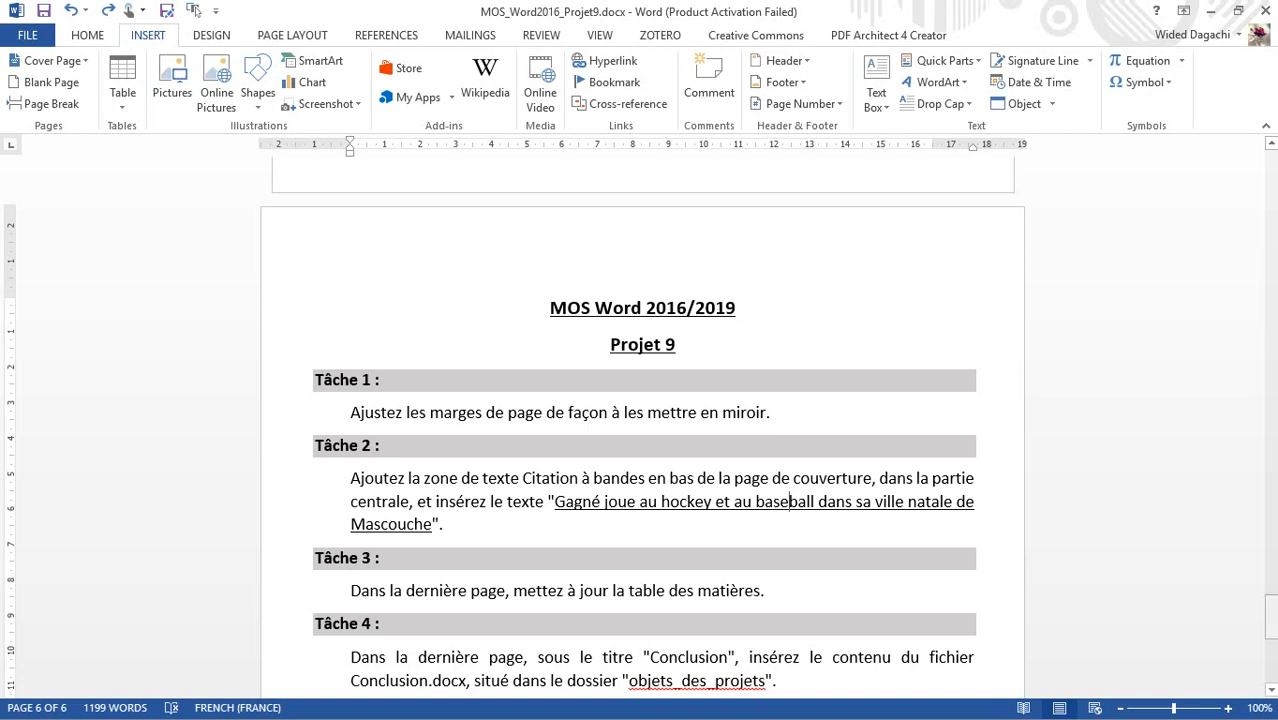
{"action": "left_click_drag", "start_coordinate": [1271, 617], "coordinate": [1271, 629]}
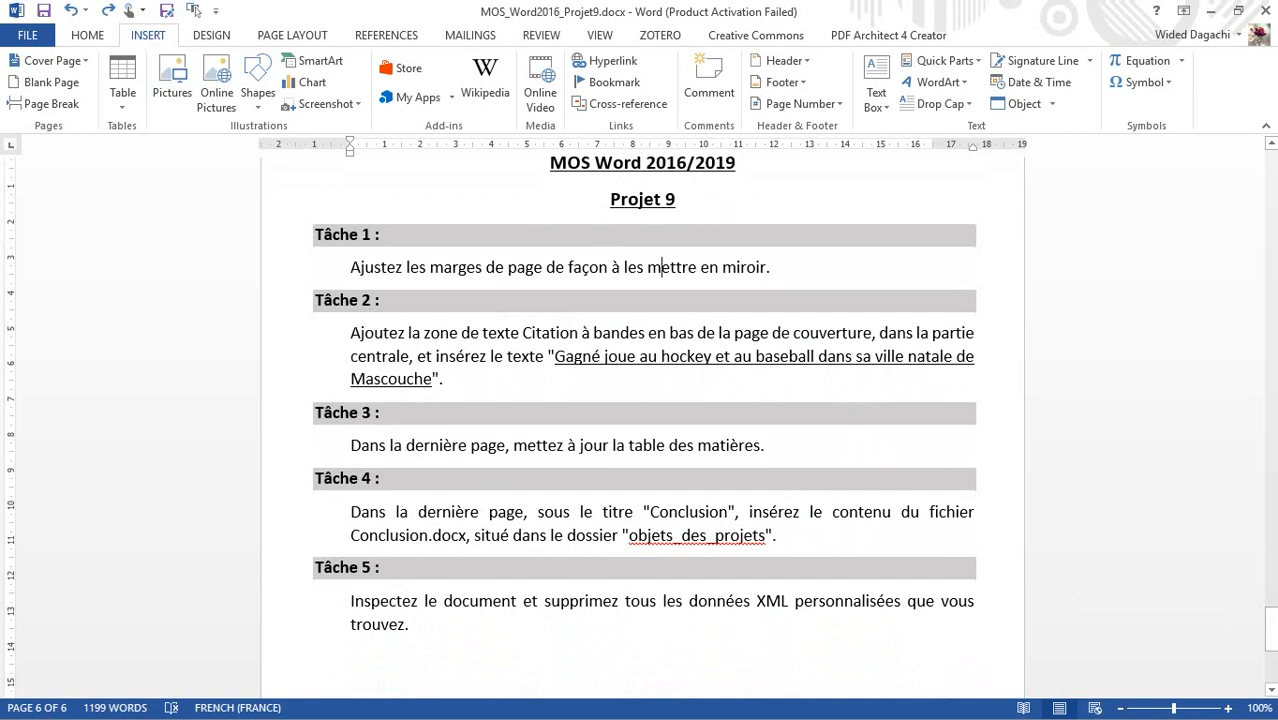
{"action": "left_click", "coordinate": [292, 35]}
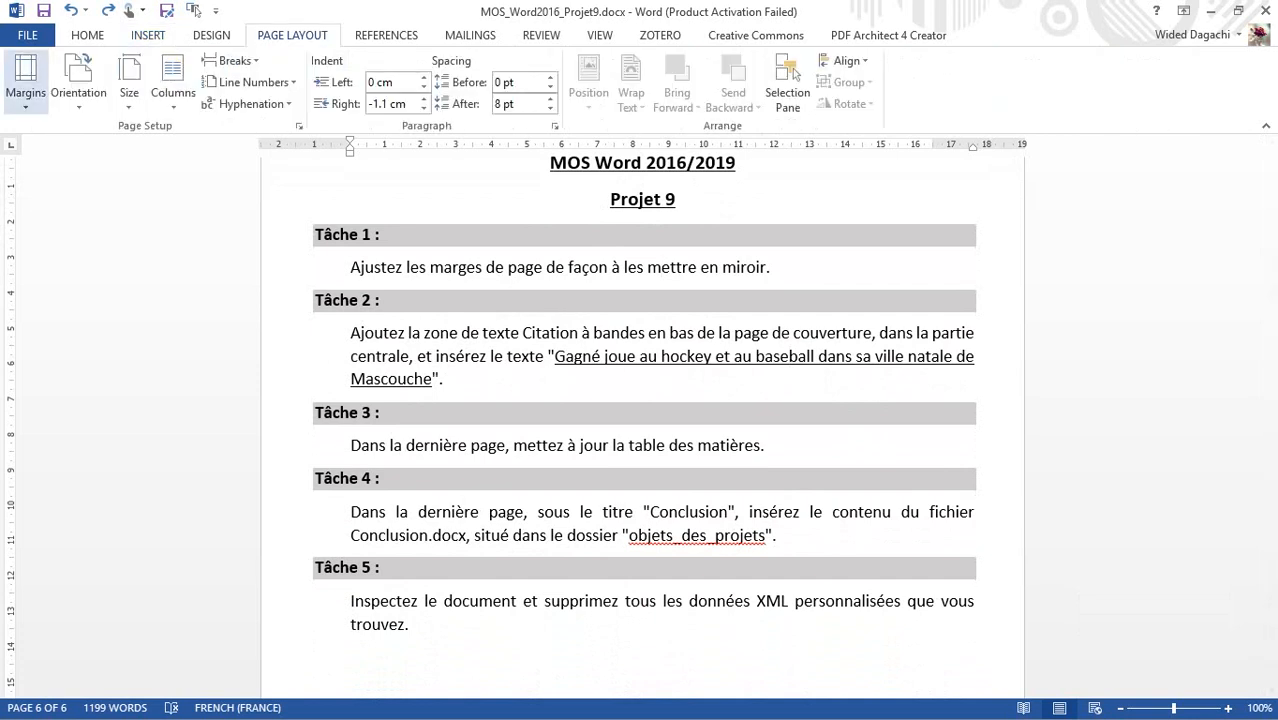
{"action": "left_click", "coordinate": [25, 85]}
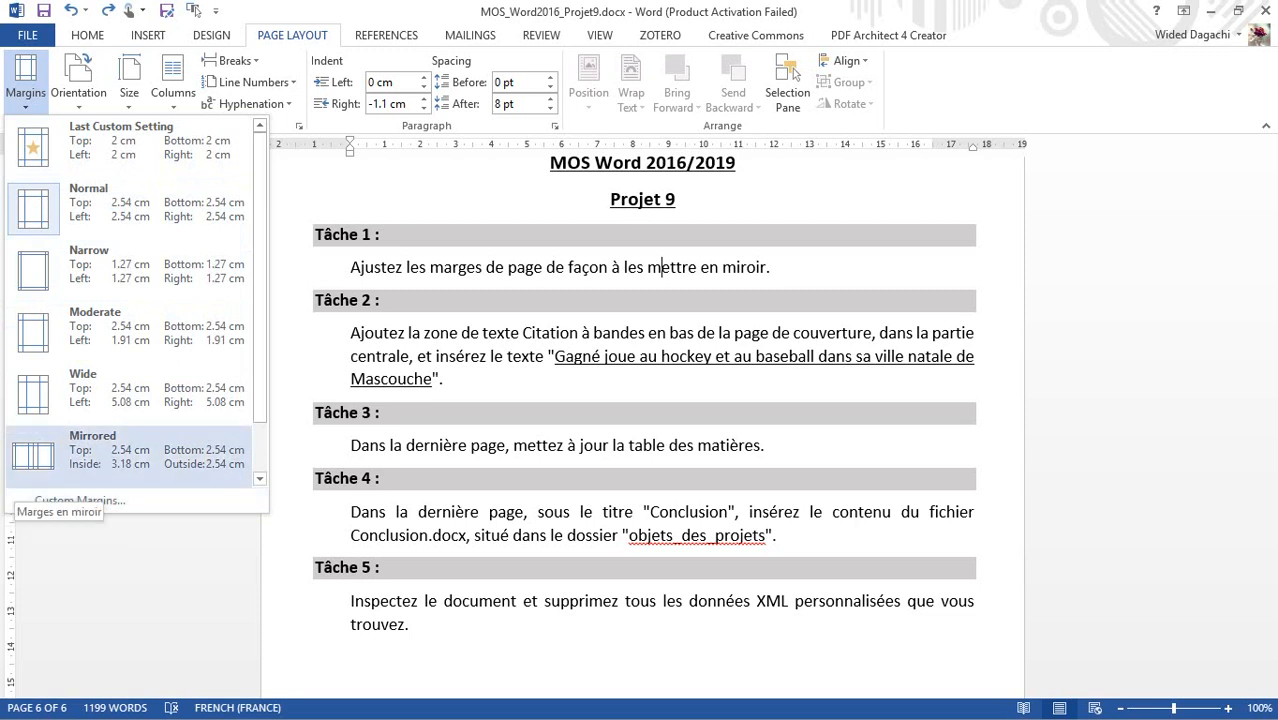
{"action": "left_click", "coordinate": [40, 478]}
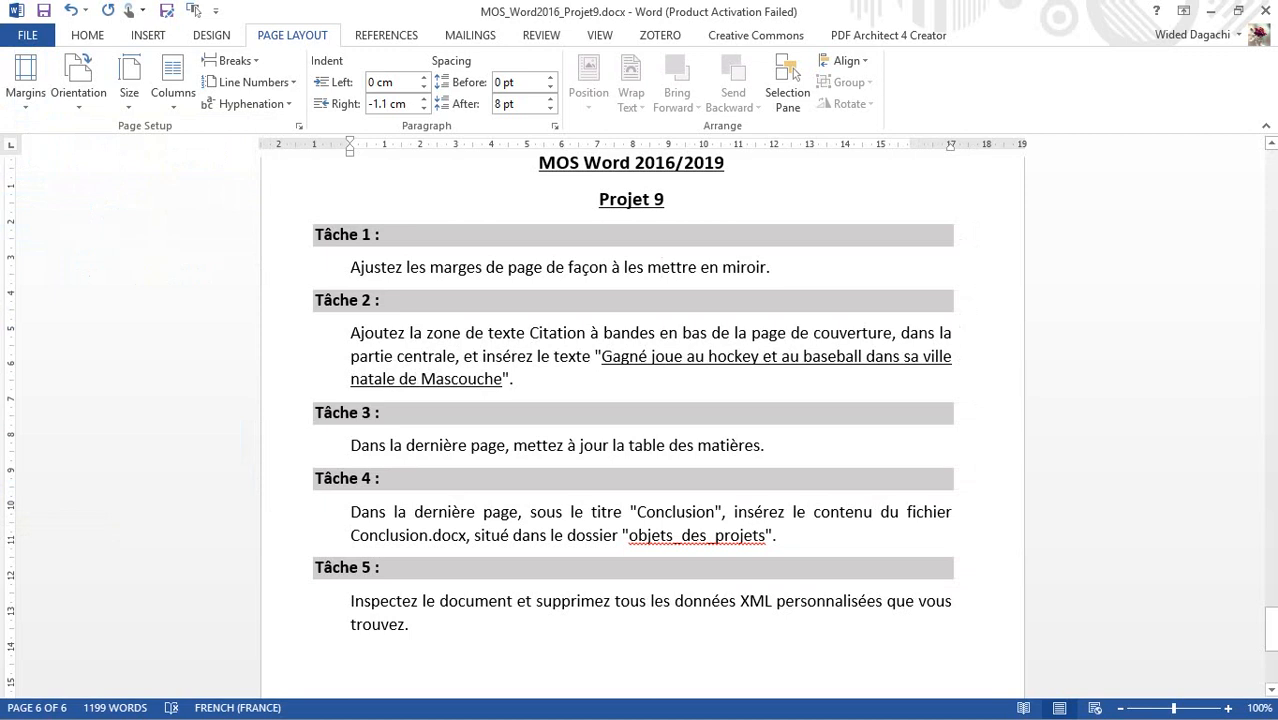
Highlight the "Tâche 1 :" heading in green to mark the task as done
{"action": "left_click_drag", "start_coordinate": [316, 235], "coordinate": [382, 237]}
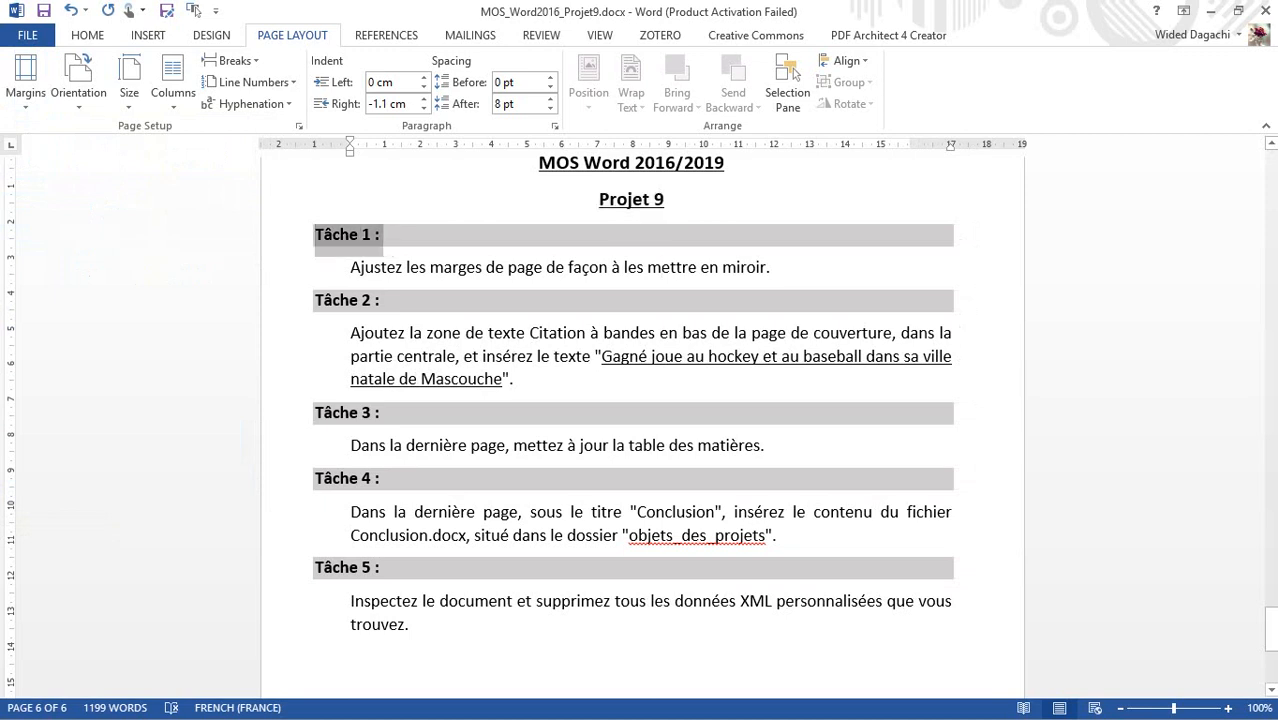
{"action": "left_click", "coordinate": [87, 35]}
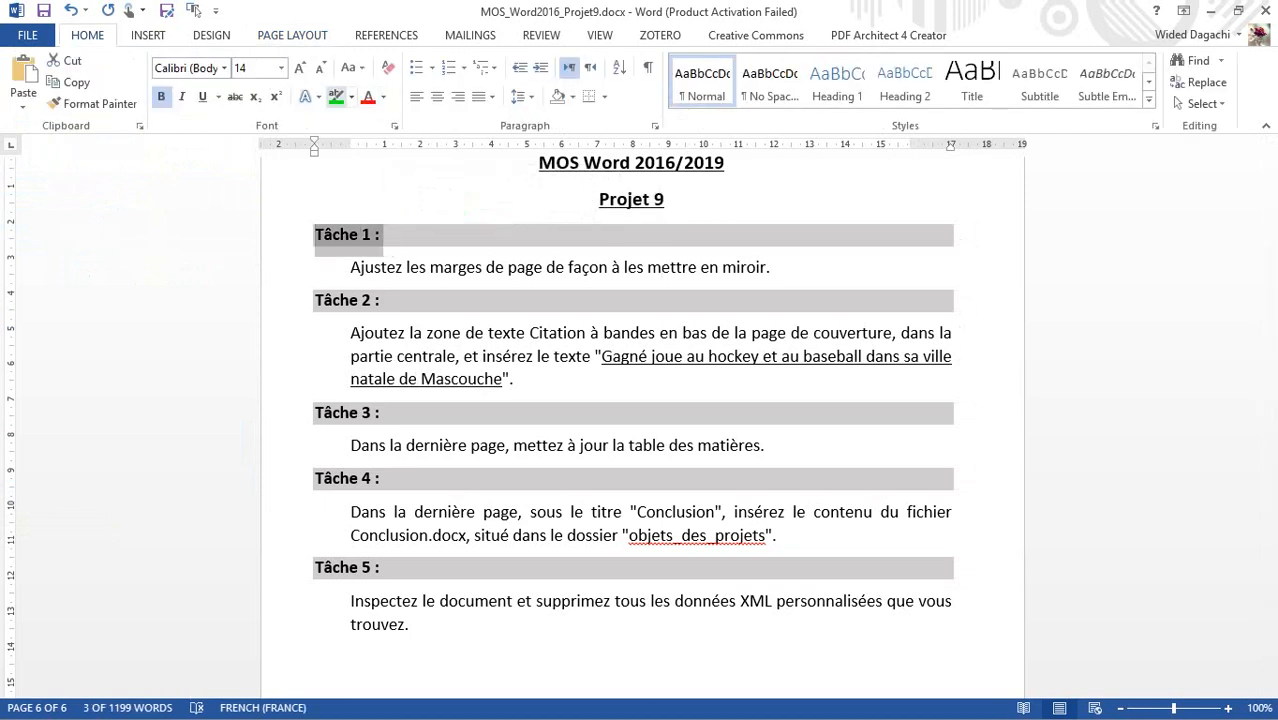
{"action": "left_click", "coordinate": [336, 97]}
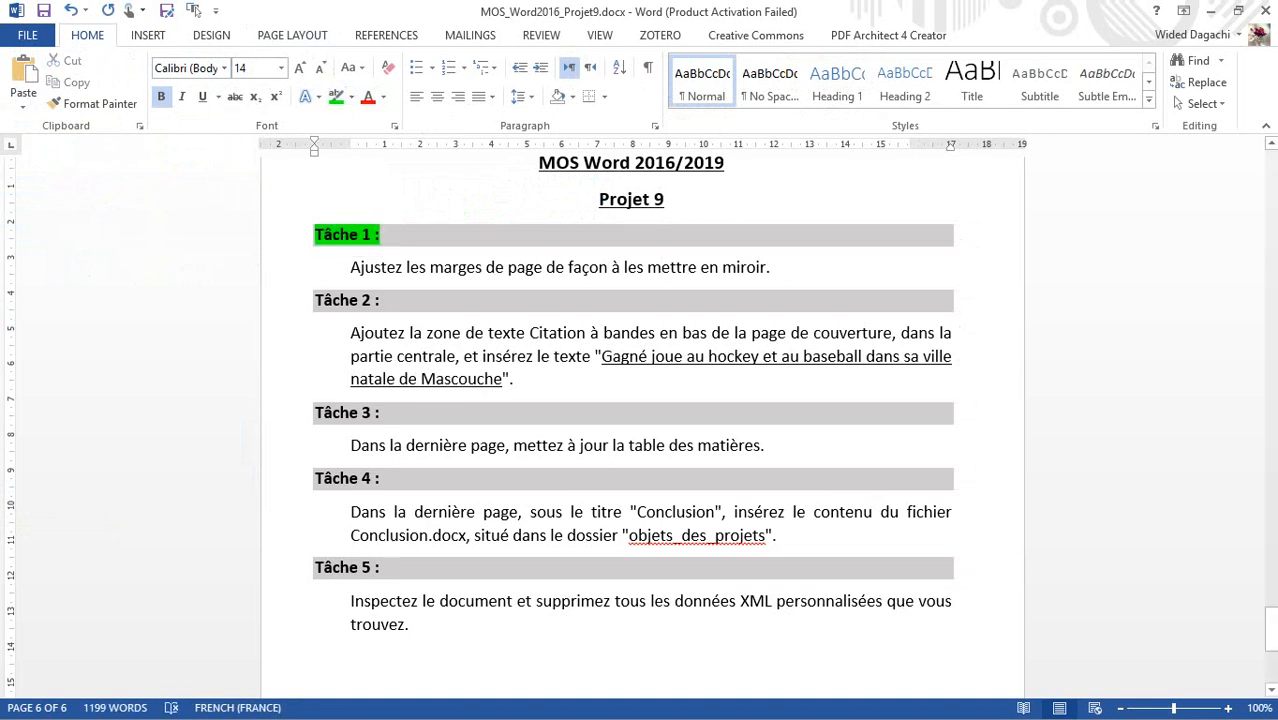
Copy the underlined sentence "Gagné joue au hockey et au baseball dans sa ville natale de Mascouche" from the Tâche 2 instructions
{"action": "left_click", "coordinate": [381, 300]}
{"action": "left_click", "coordinate": [360, 333]}
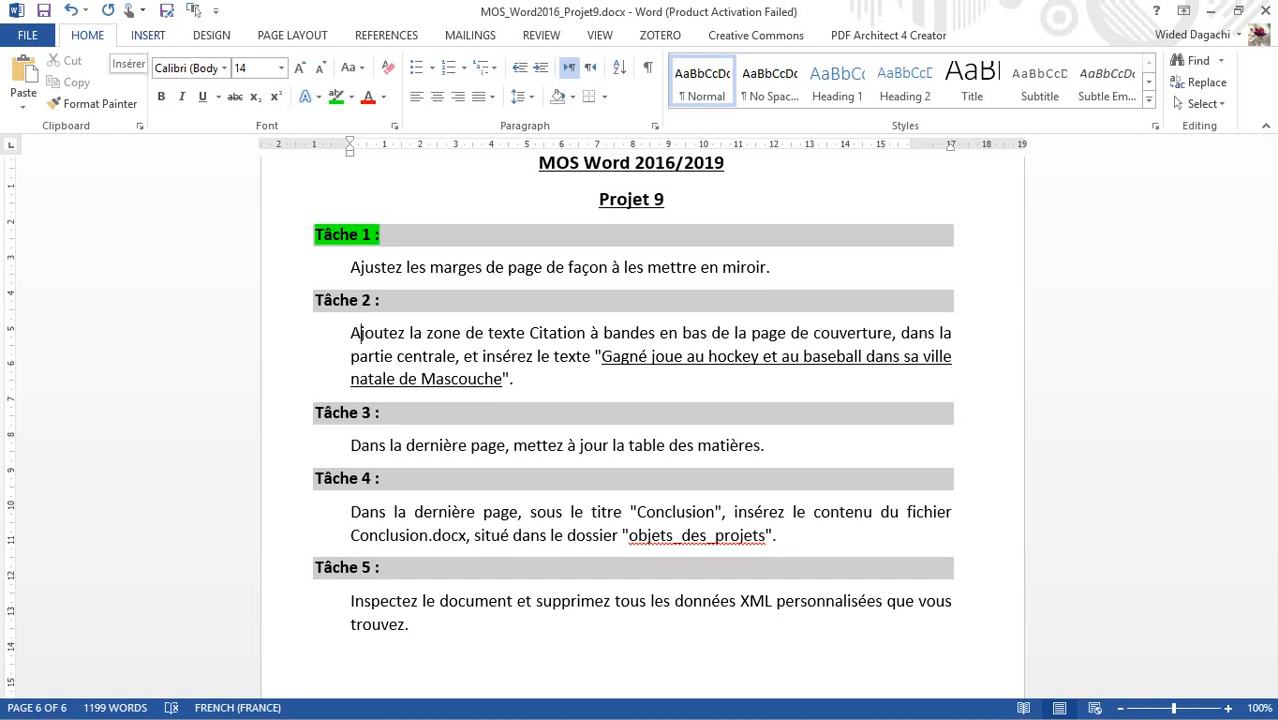
{"action": "left_click", "coordinate": [148, 35]}
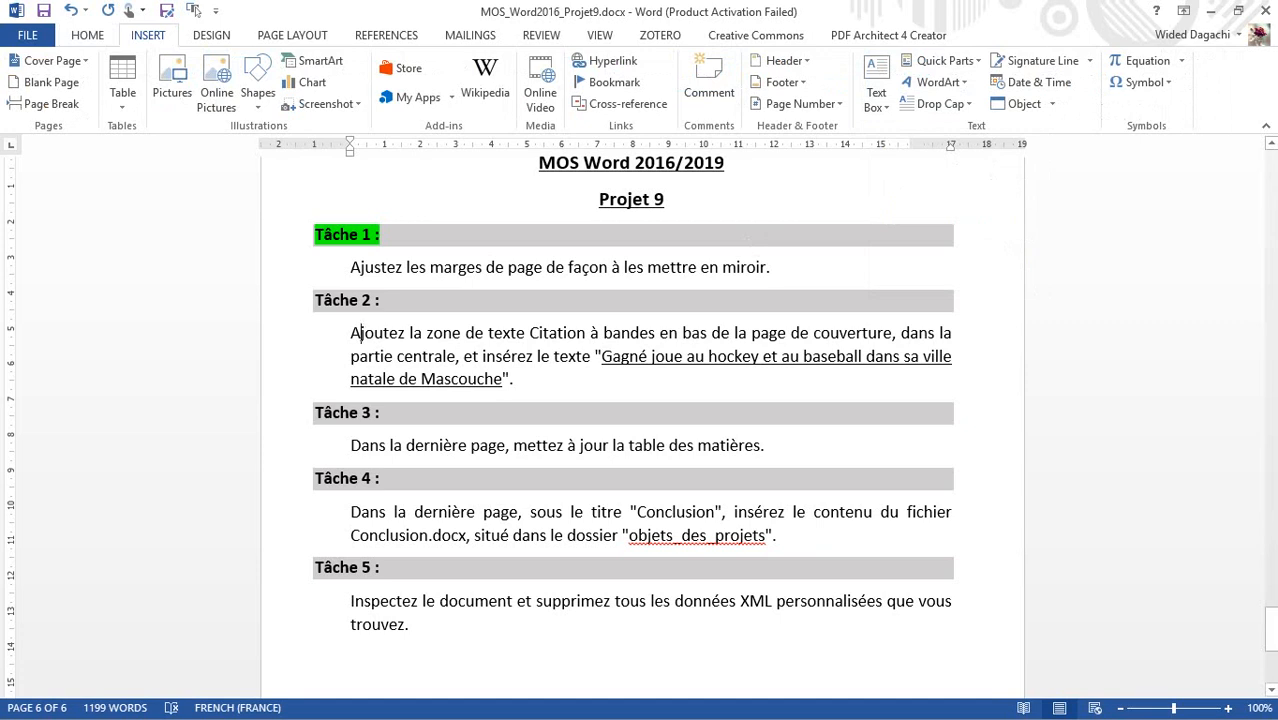
{"action": "left_click_drag", "start_coordinate": [602, 357], "coordinate": [502, 382]}
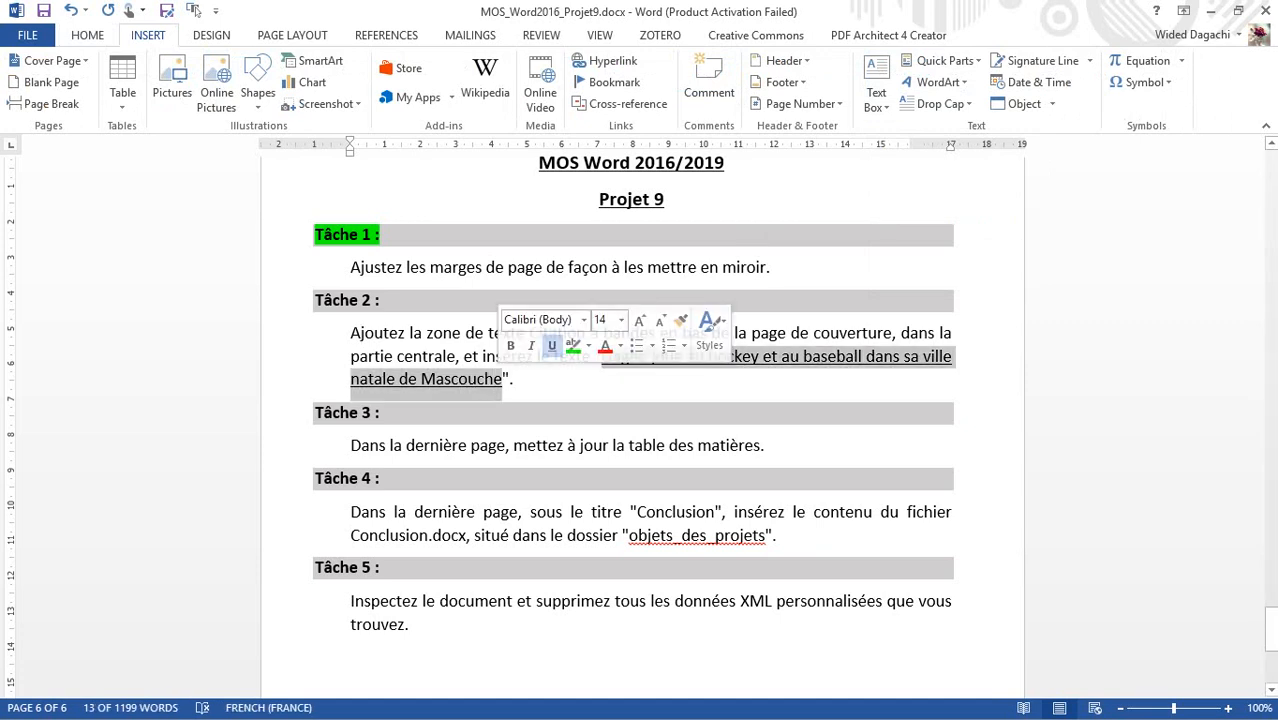
{"action": "right_click", "coordinate": [755, 354]}
{"action": "left_click", "coordinate": [799, 391]}
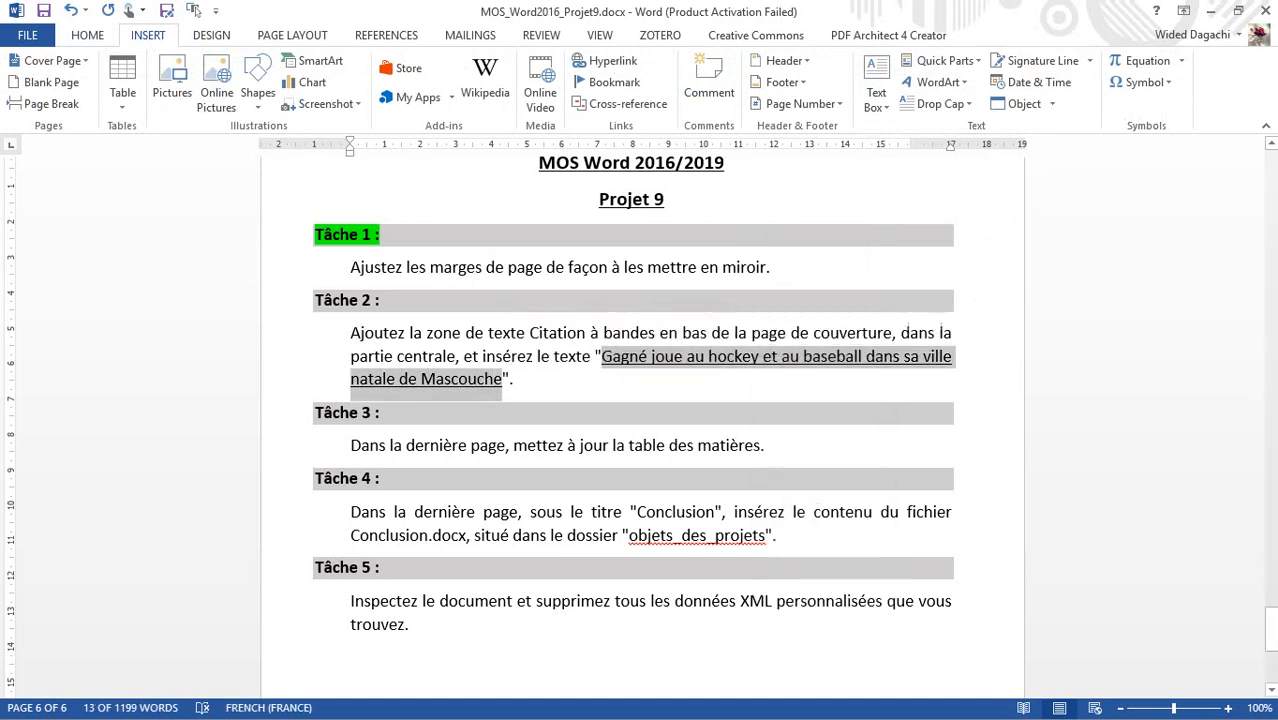
Insert a Banded Quote text box on the cover page and replace its placeholder text with the copied sentence
{"action": "key", "text": "Page_Up"}
{"action": "key", "text": "Page_Up"}
{"action": "key", "text": "Page_Up"}
{"action": "key", "text": "Page_Up"}
{"action": "key", "text": "Page_Up"}
{"action": "key", "text": "Page_Up"}
{"action": "key", "text": "Page_Up"}
{"action": "key", "text": "Page_Up"}
{"action": "key", "text": "Page_Up"}
{"action": "key", "text": "Page_Up"}
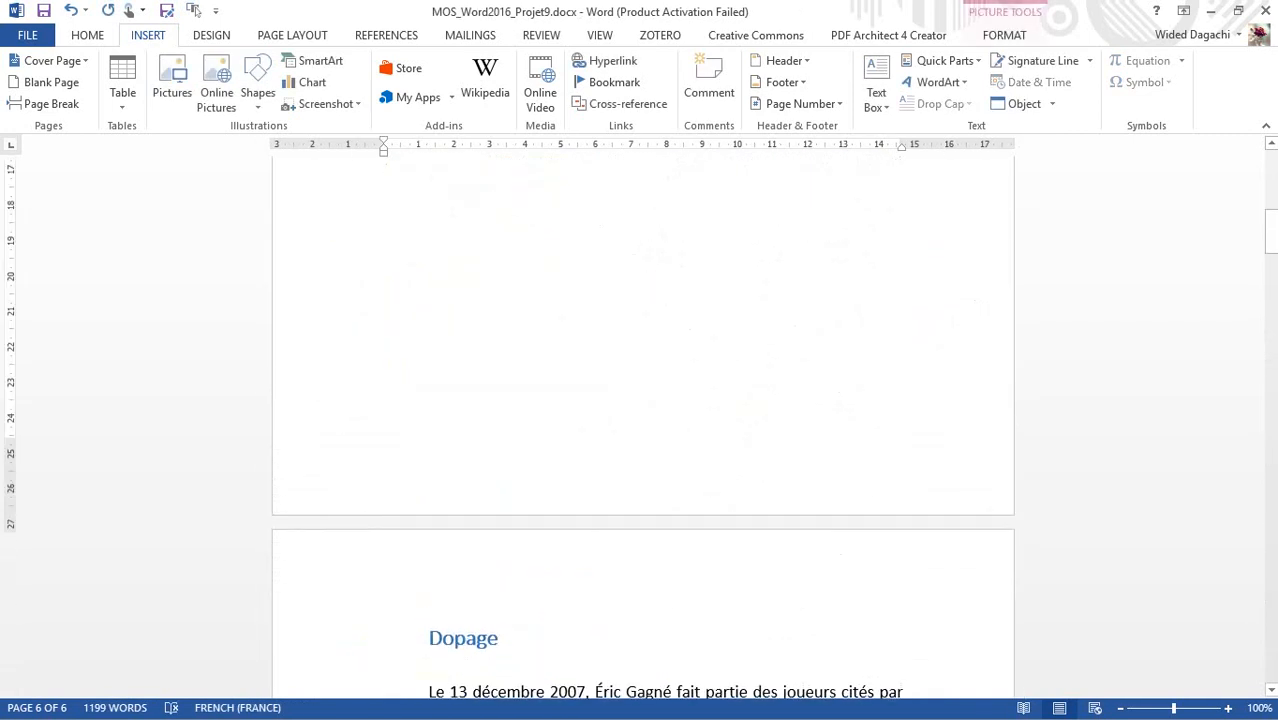
{"action": "key", "text": "Page_Up"}
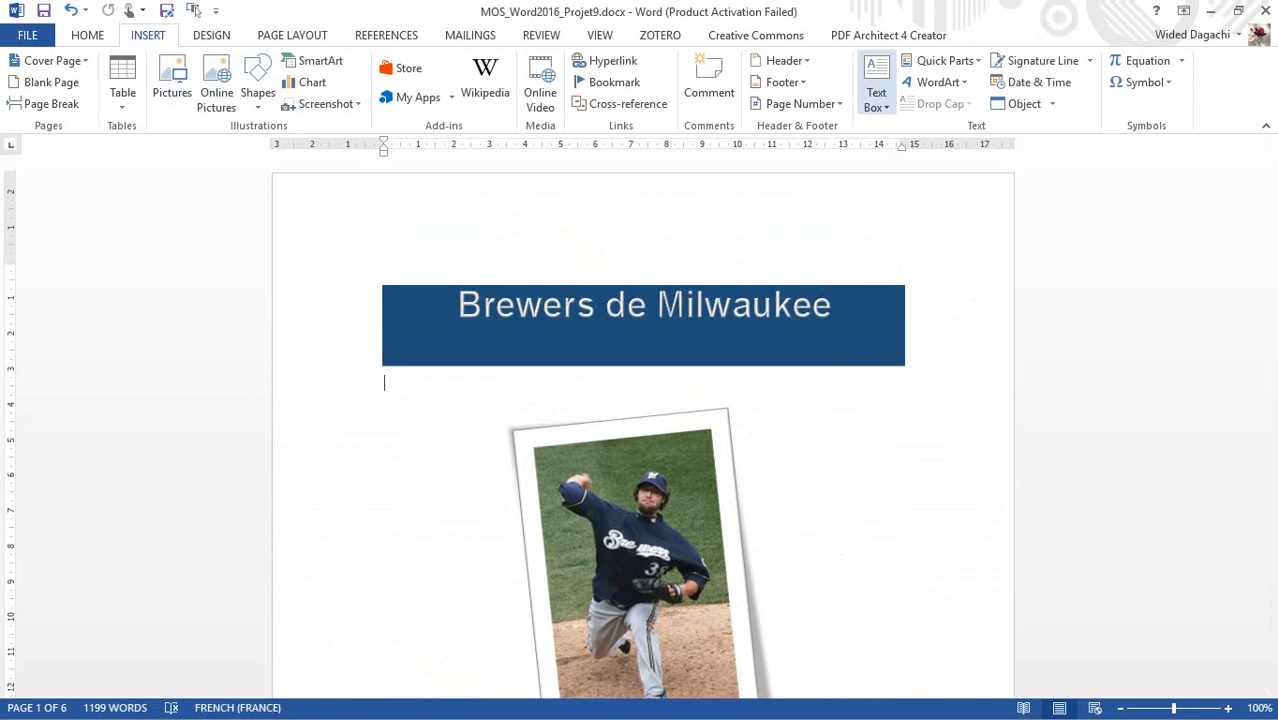
{"action": "left_click", "coordinate": [876, 92]}
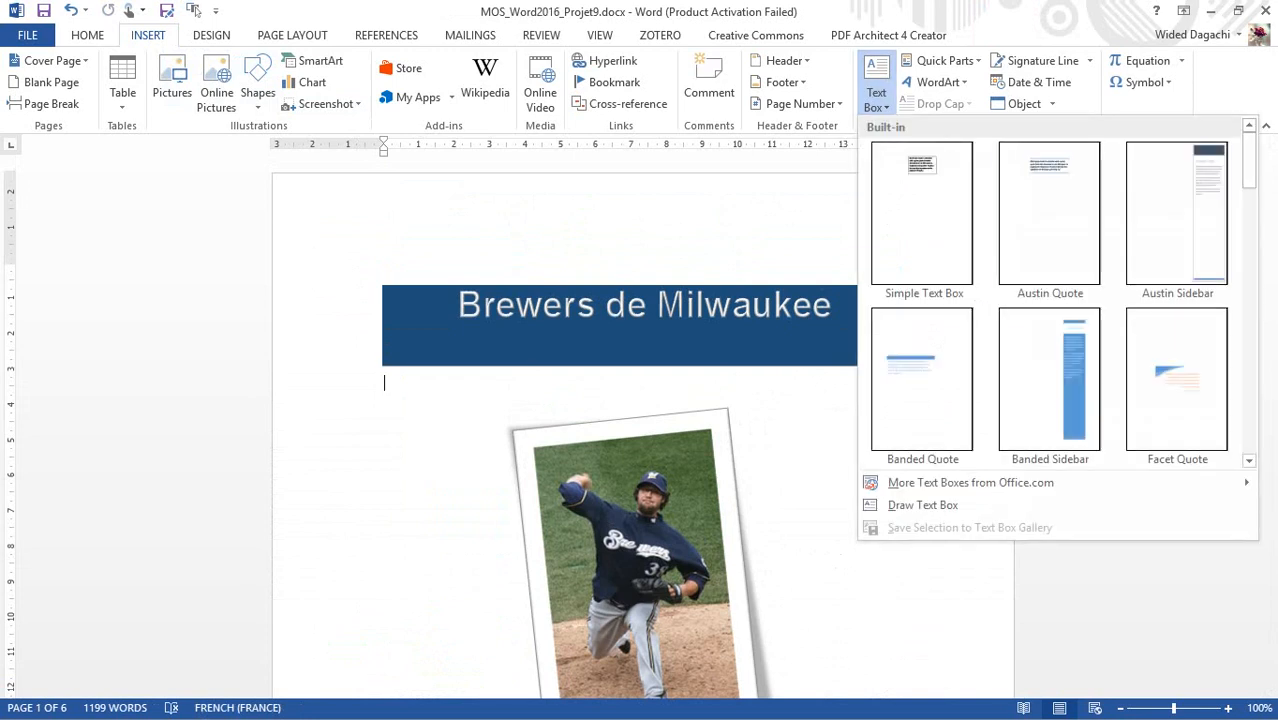
{"action": "left_click", "coordinate": [921, 380]}
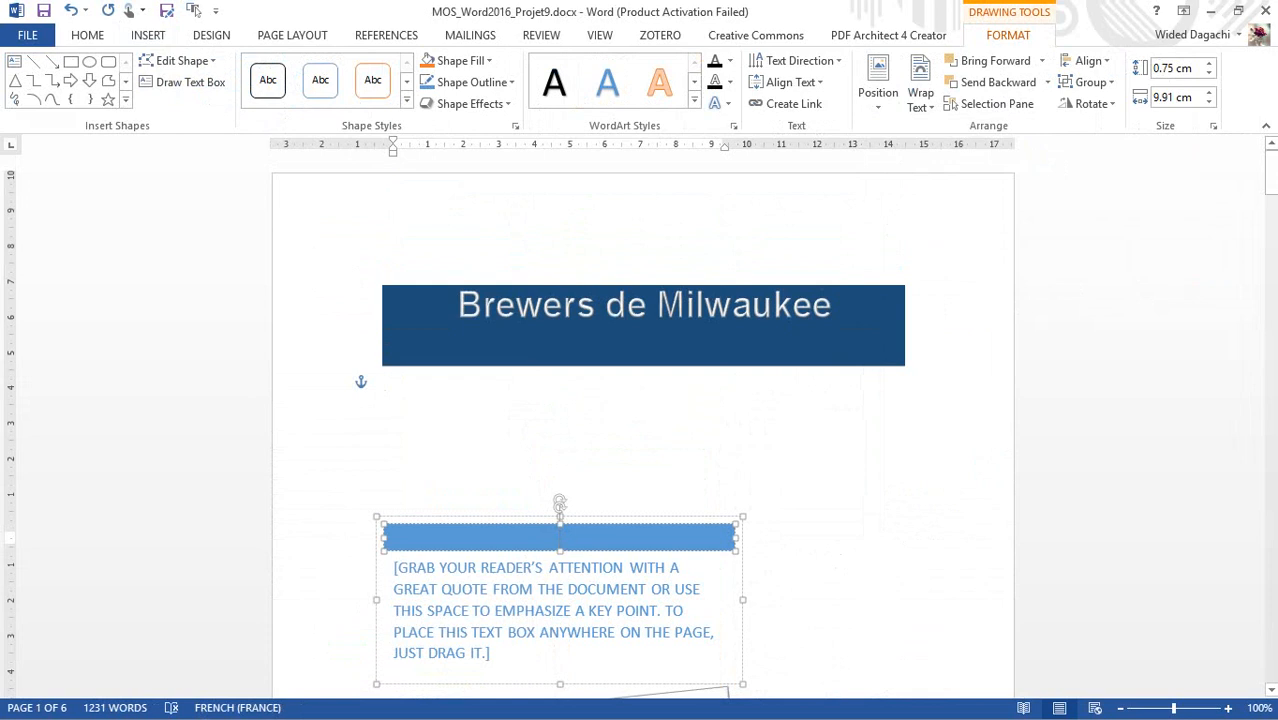
{"action": "key", "text": "ctrl+v"}
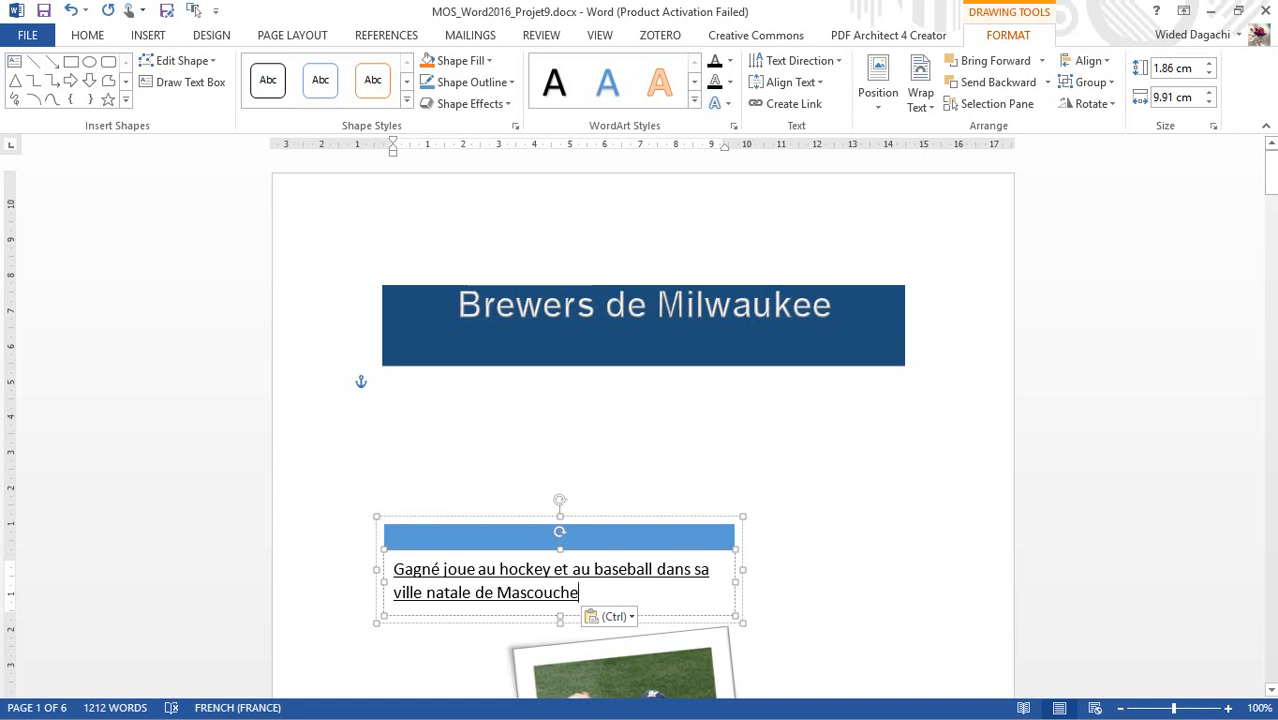
Align the quote text box to the center and bottom of the cover page's margins
{"action": "key", "text": "Escape"}
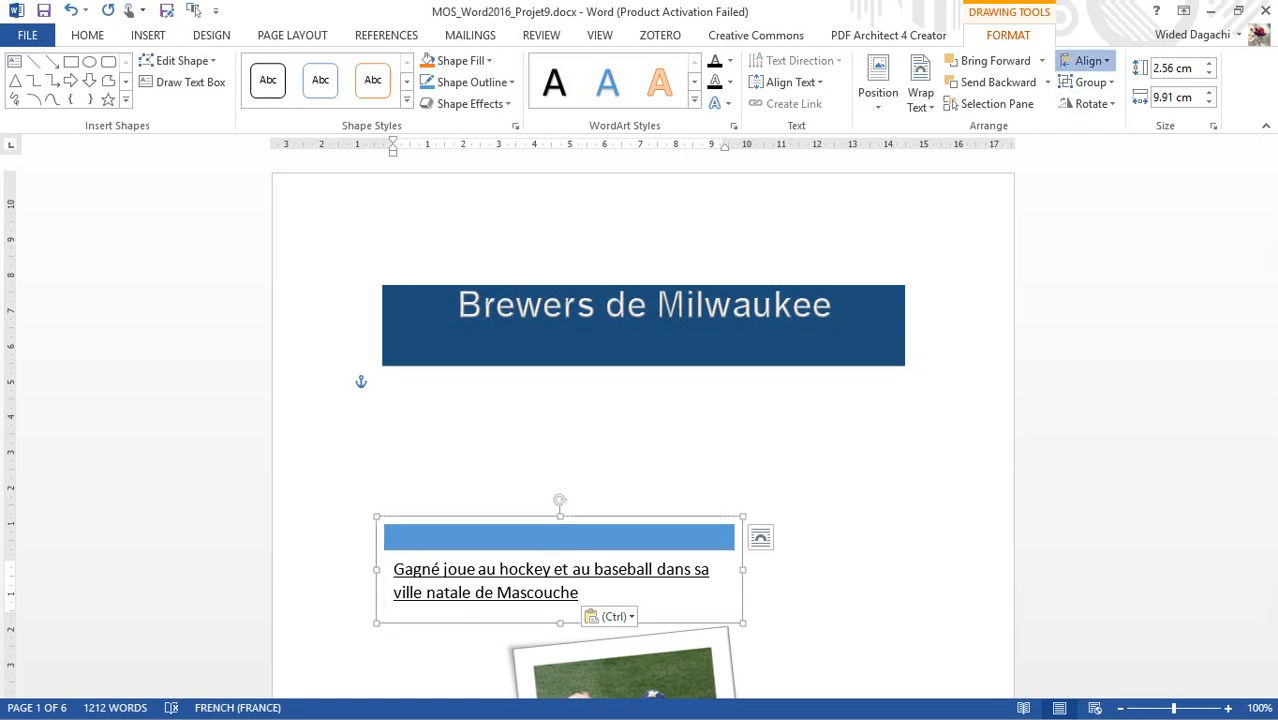
{"action": "left_click", "coordinate": [1088, 61]}
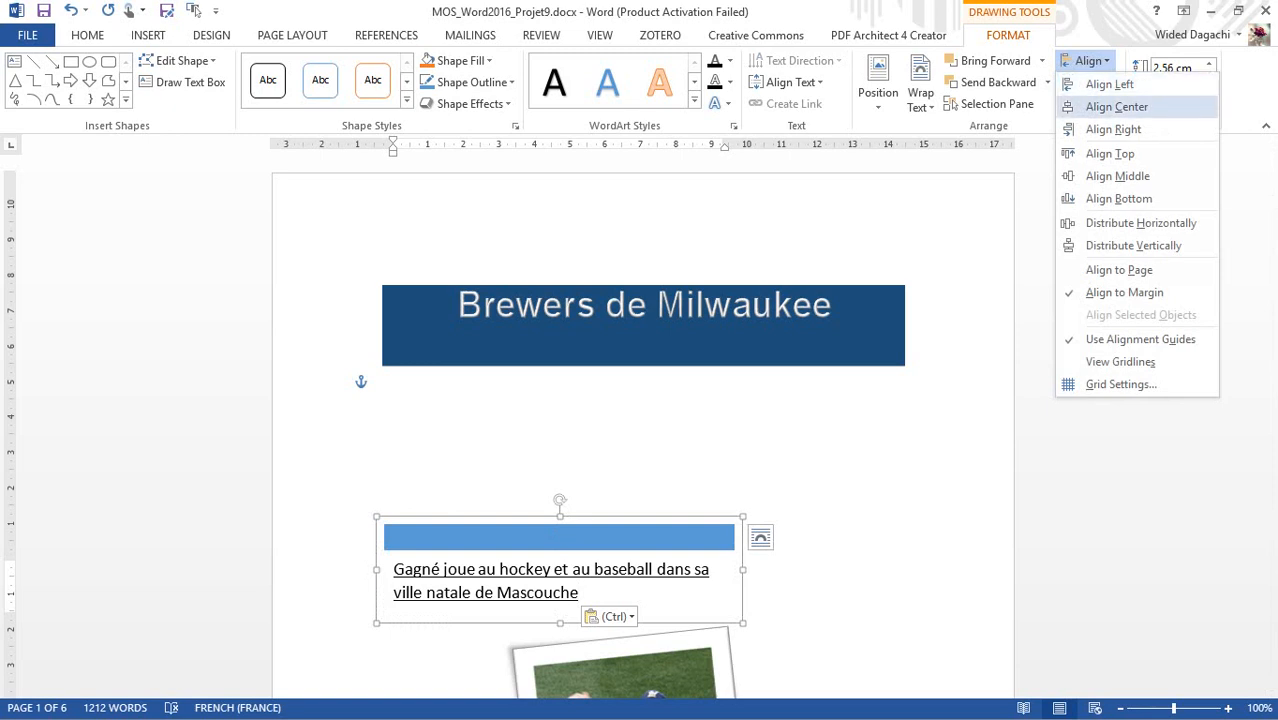
{"action": "left_click", "coordinate": [1117, 106]}
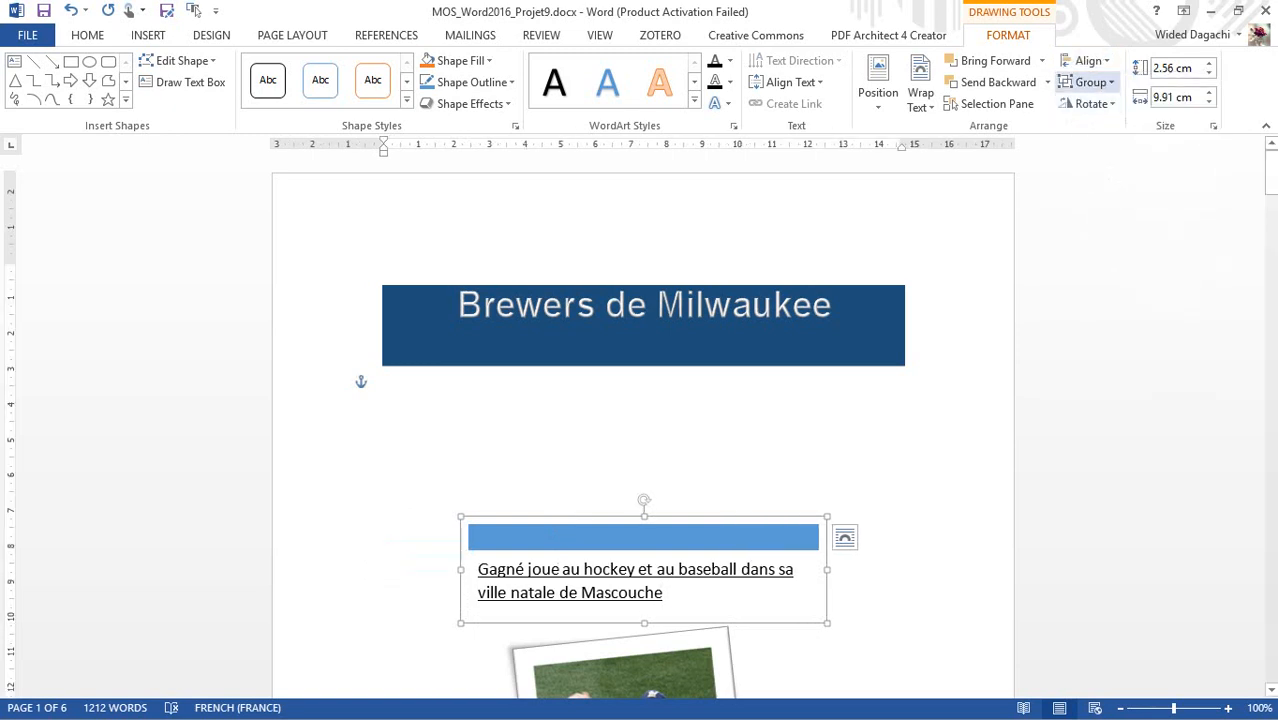
{"action": "left_click", "coordinate": [1088, 61]}
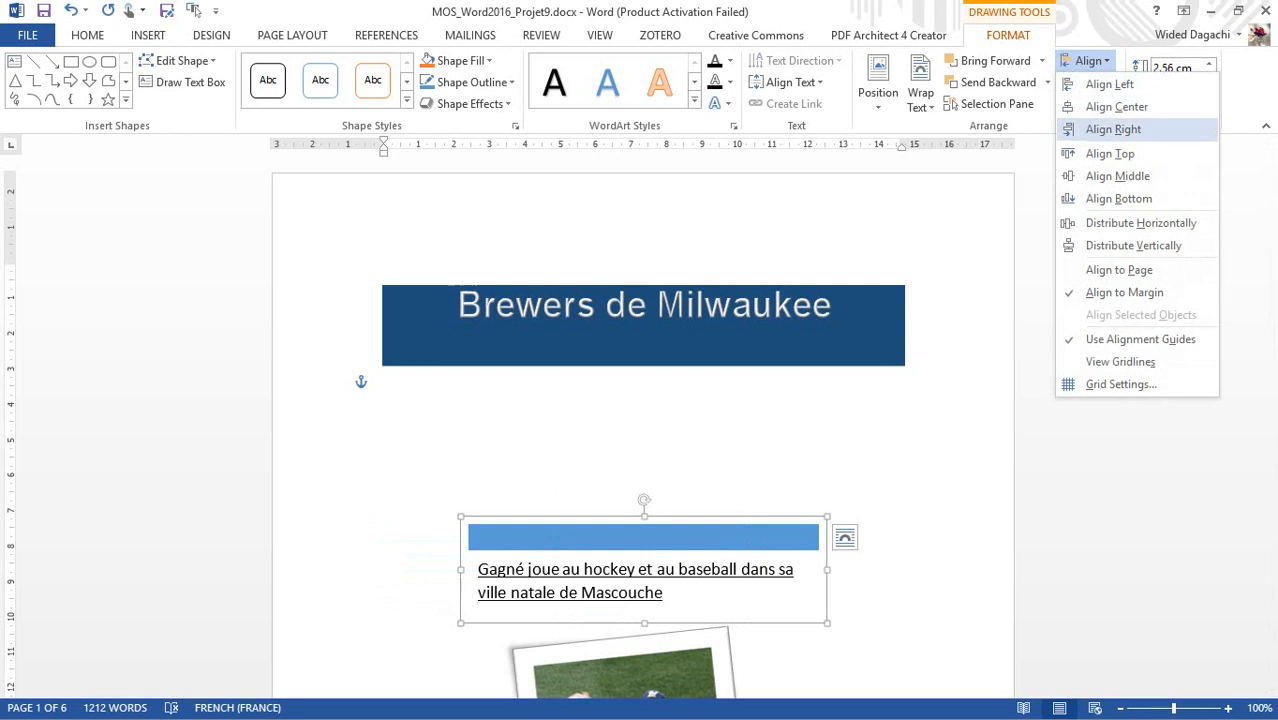
{"action": "left_click", "coordinate": [1119, 198]}
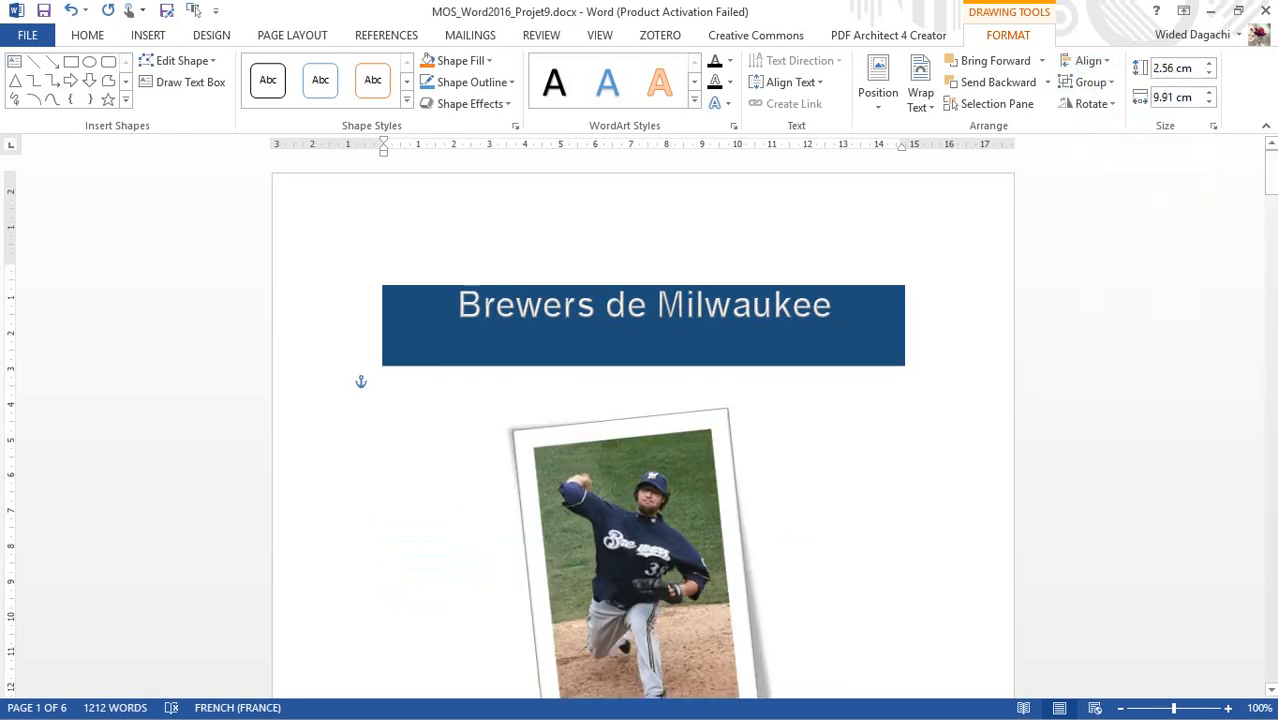
{"action": "left_click", "coordinate": [440, 520]}
{"action": "scroll", "coordinate": [440, 520], "scroll_direction": "down", "scroll_amount": 5}
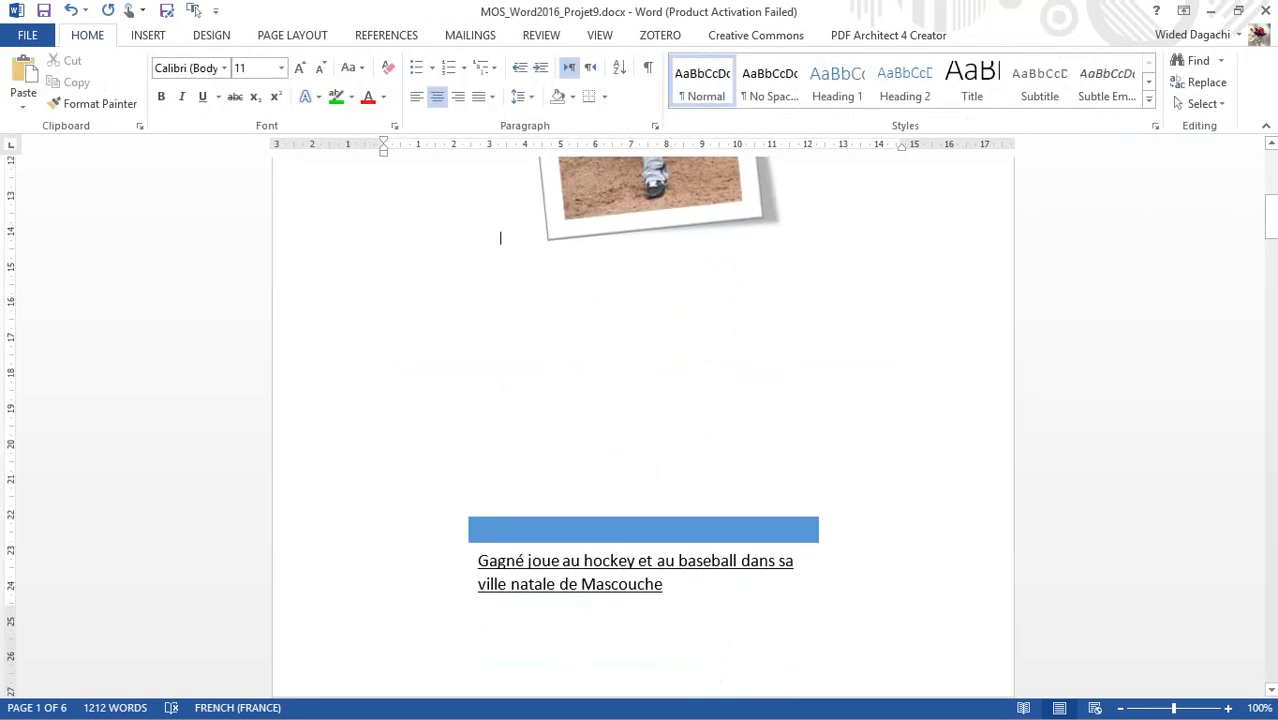
Highlight the "Tâche 2 :" heading on the last page in green to mark the task as done
{"action": "key", "text": "Page_Down"}
{"action": "key", "text": "Page_Down"}
{"action": "key", "text": "Page_Down"}
{"action": "key", "text": "Page_Down"}
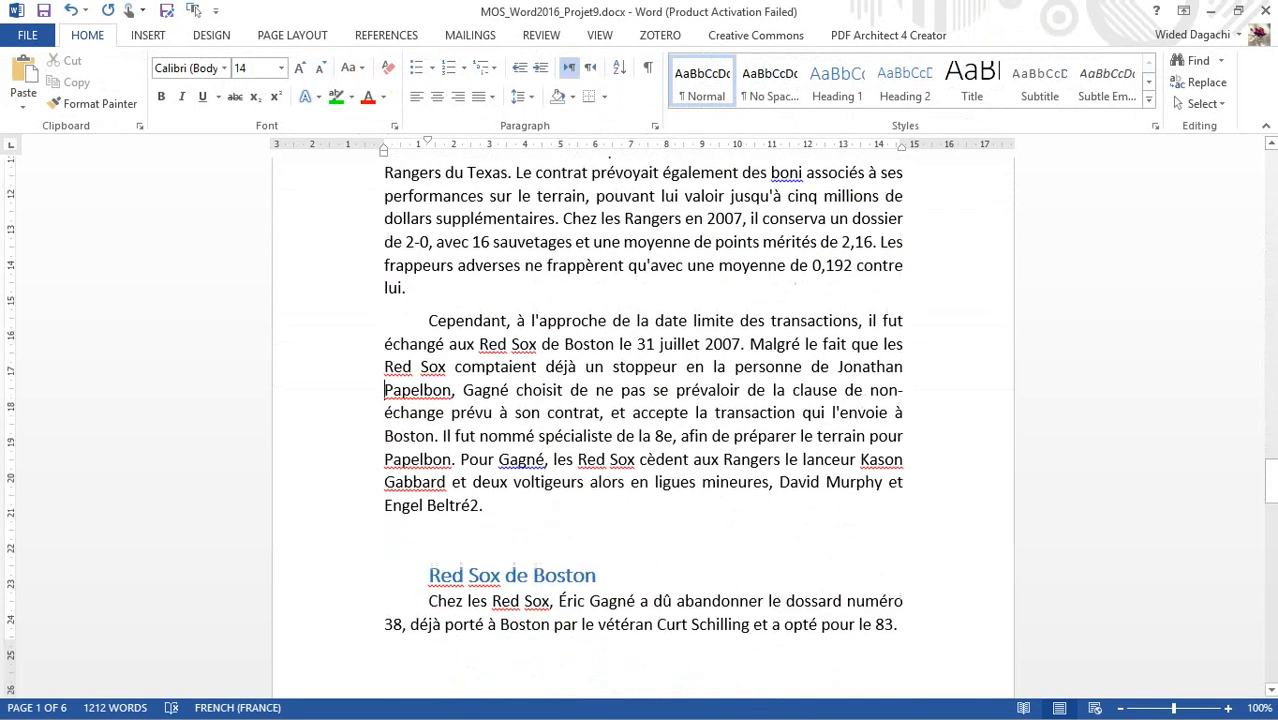
{"action": "key", "text": "Page_Up"}
{"action": "key", "text": "Page_Up"}
{"action": "key", "text": "Page_Up"}
{"action": "key", "text": "Page_Up"}
{"action": "key", "text": "Page_Down"}
{"action": "key", "text": "Page_Down"}
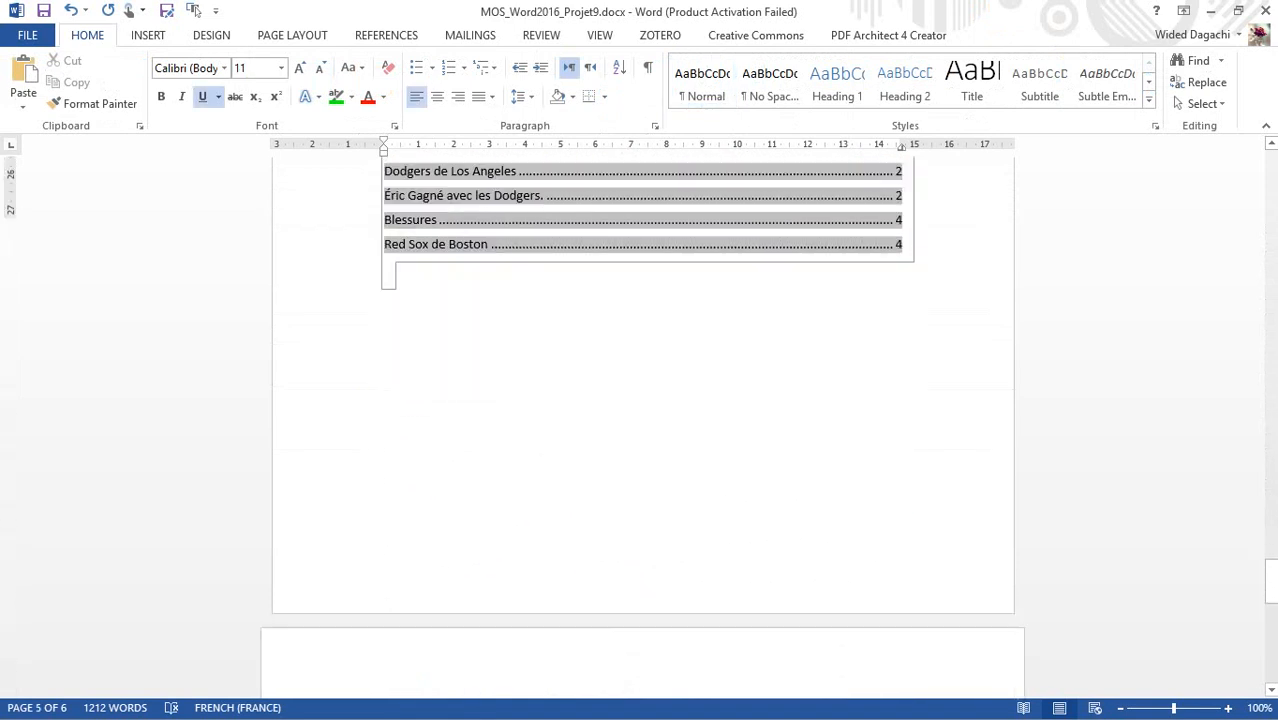
{"action": "key", "text": "Page_Up"}
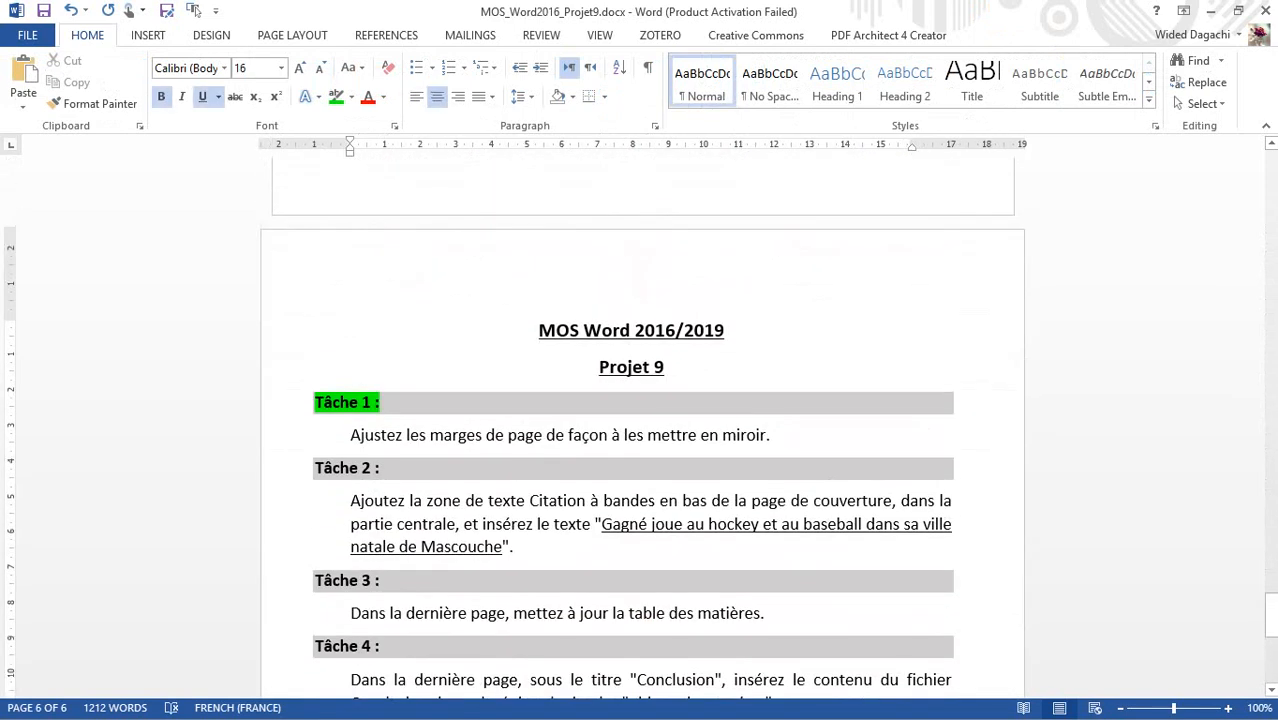
{"action": "left_click_drag", "start_coordinate": [381, 468], "coordinate": [316, 468]}
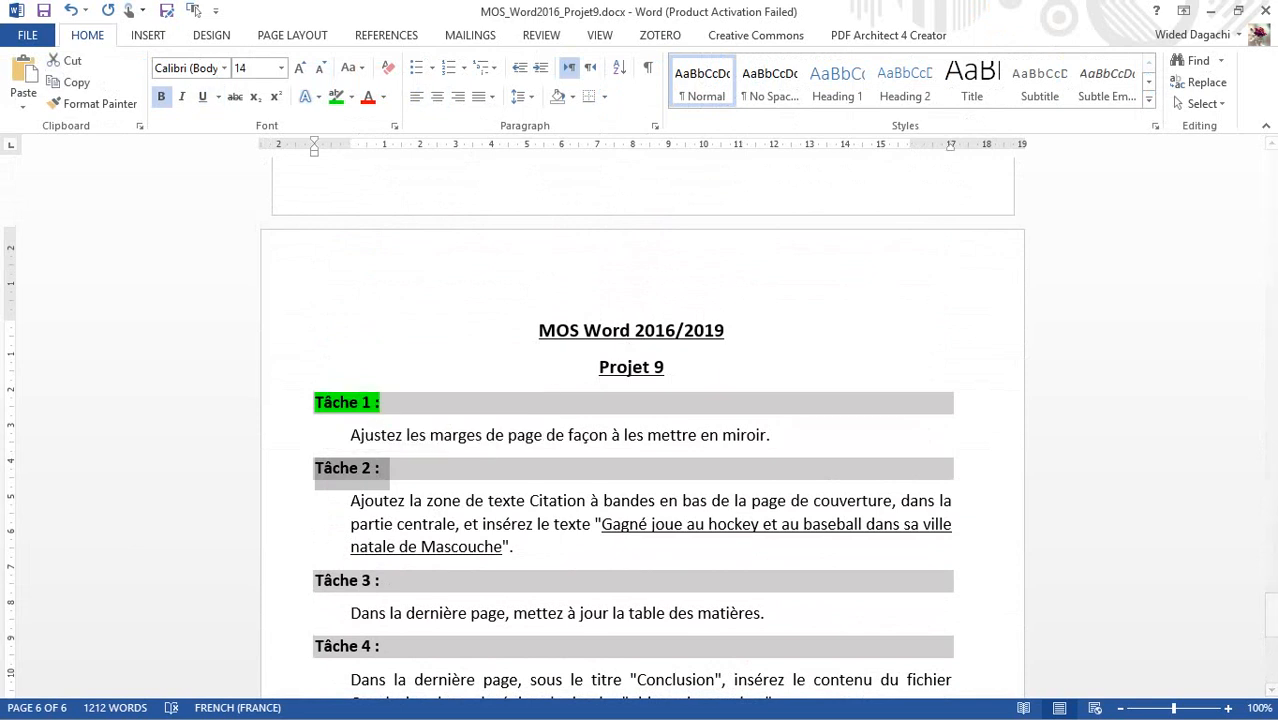
{"action": "left_click", "coordinate": [336, 96]}
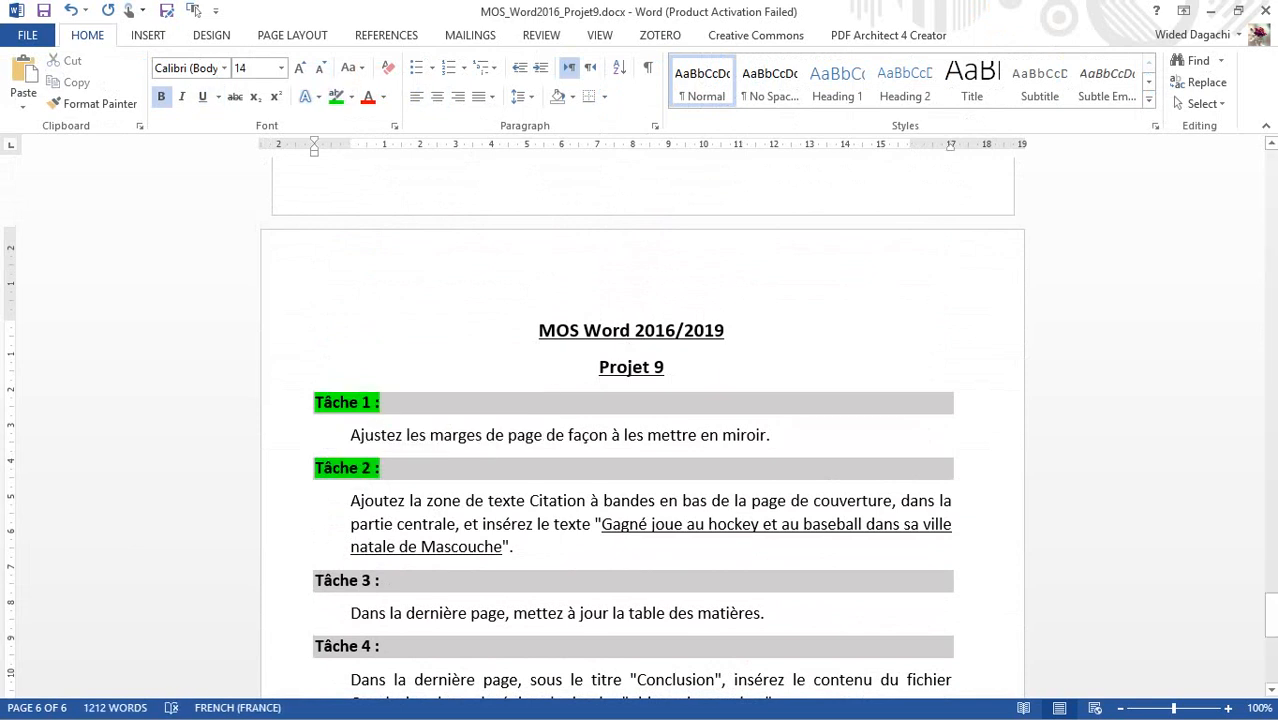
Update the entire table of contents under "Table des matières", including its headings as well as its page numbers
{"action": "left_click", "coordinate": [360, 613]}
{"action": "left_click", "coordinate": [653, 613]}
{"action": "key", "text": "Page_Up"}
{"action": "key", "text": "Page_Up"}
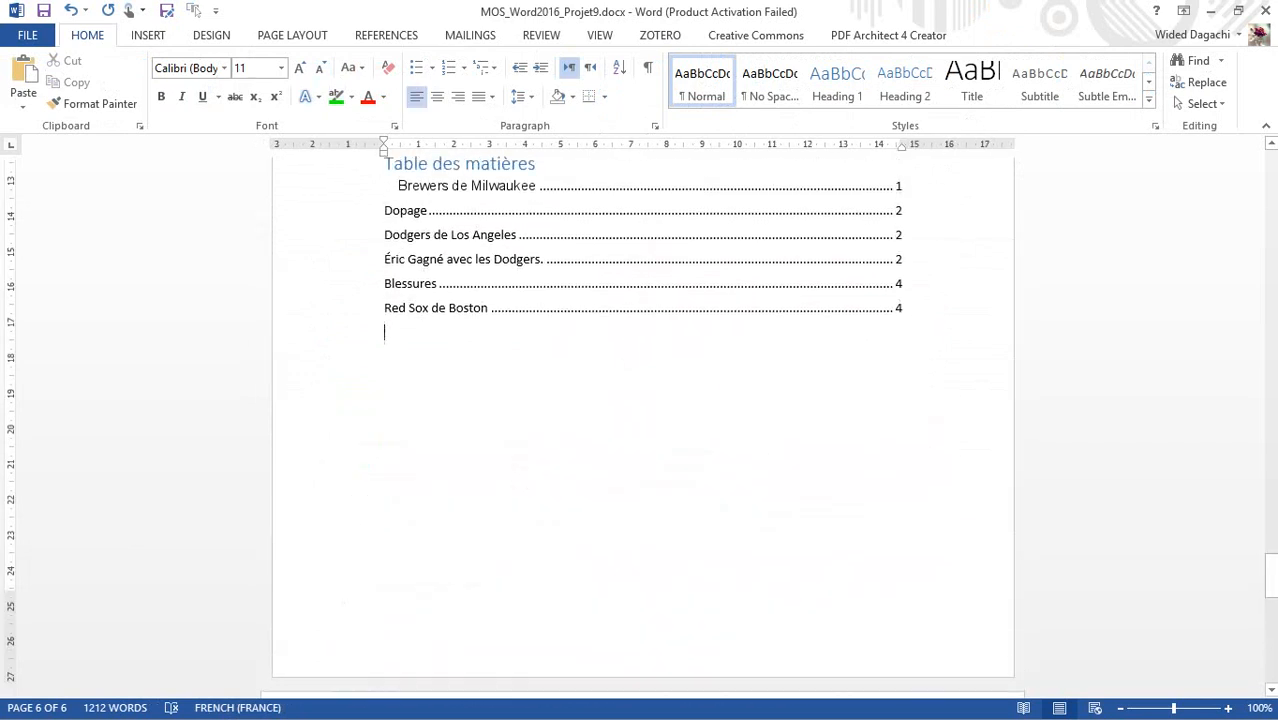
{"action": "key", "text": "Page_Down"}
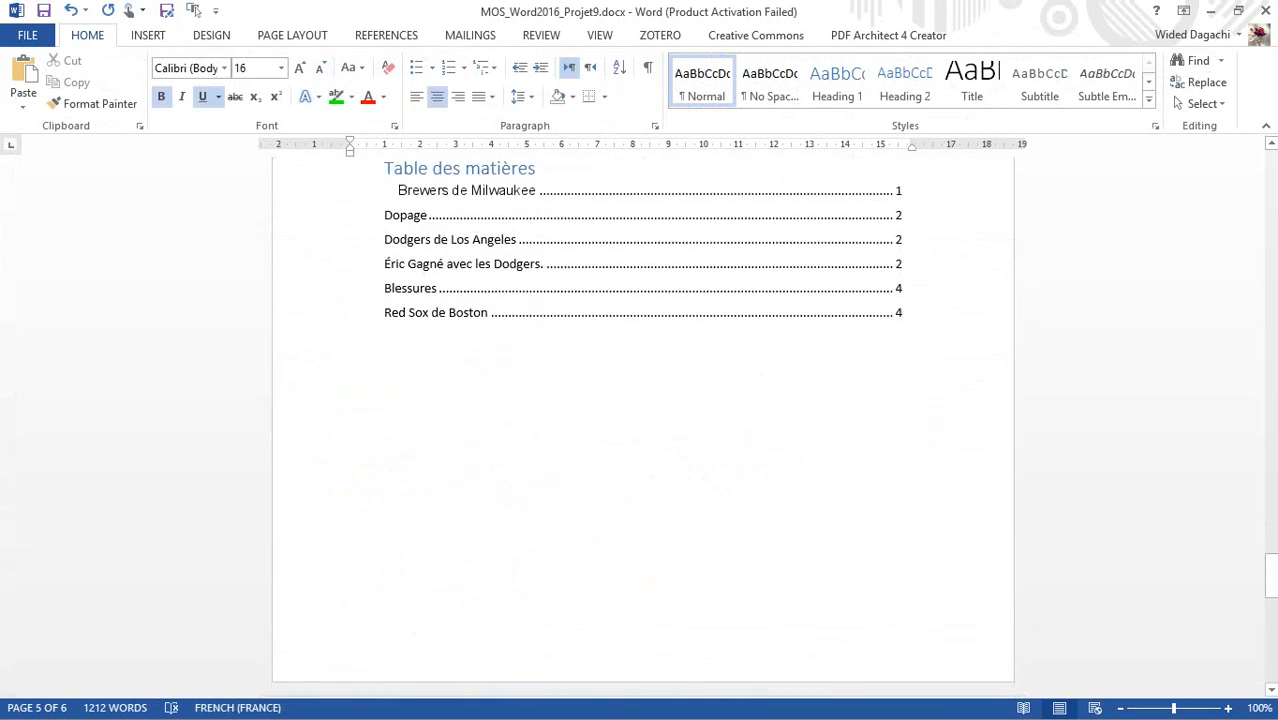
{"action": "left_click", "coordinate": [468, 264]}
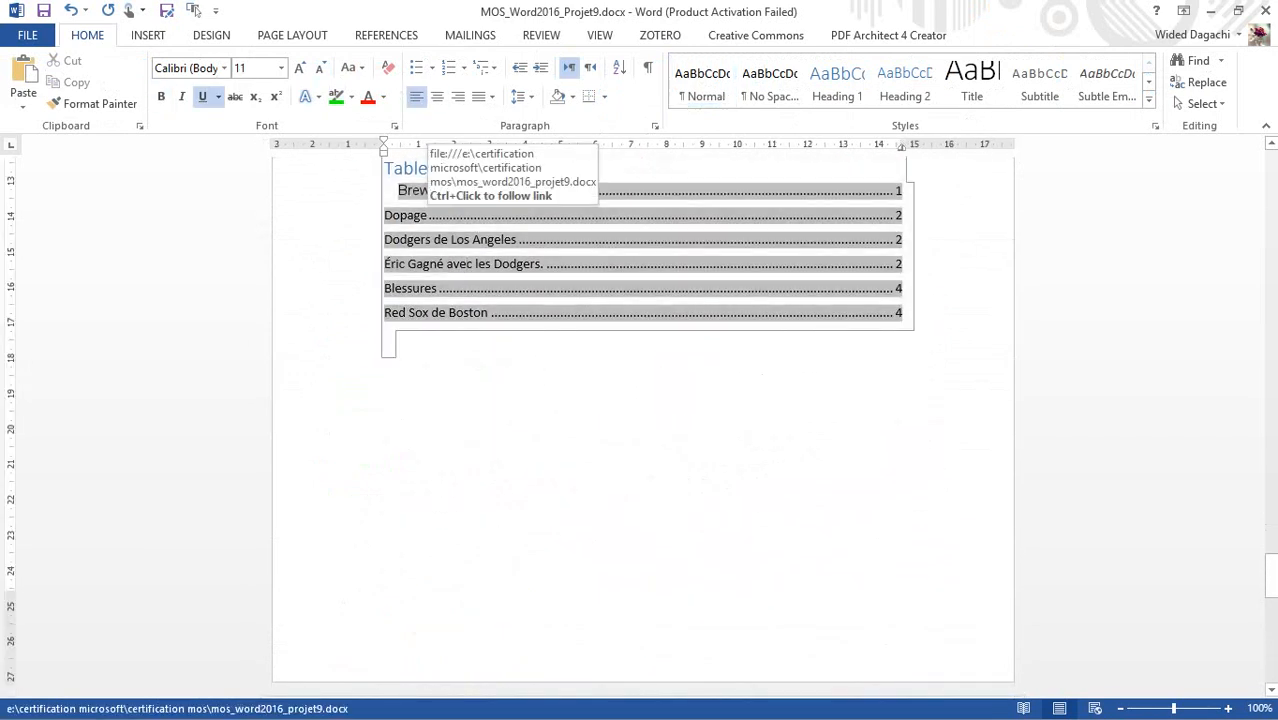
{"action": "right_click", "coordinate": [494, 219]}
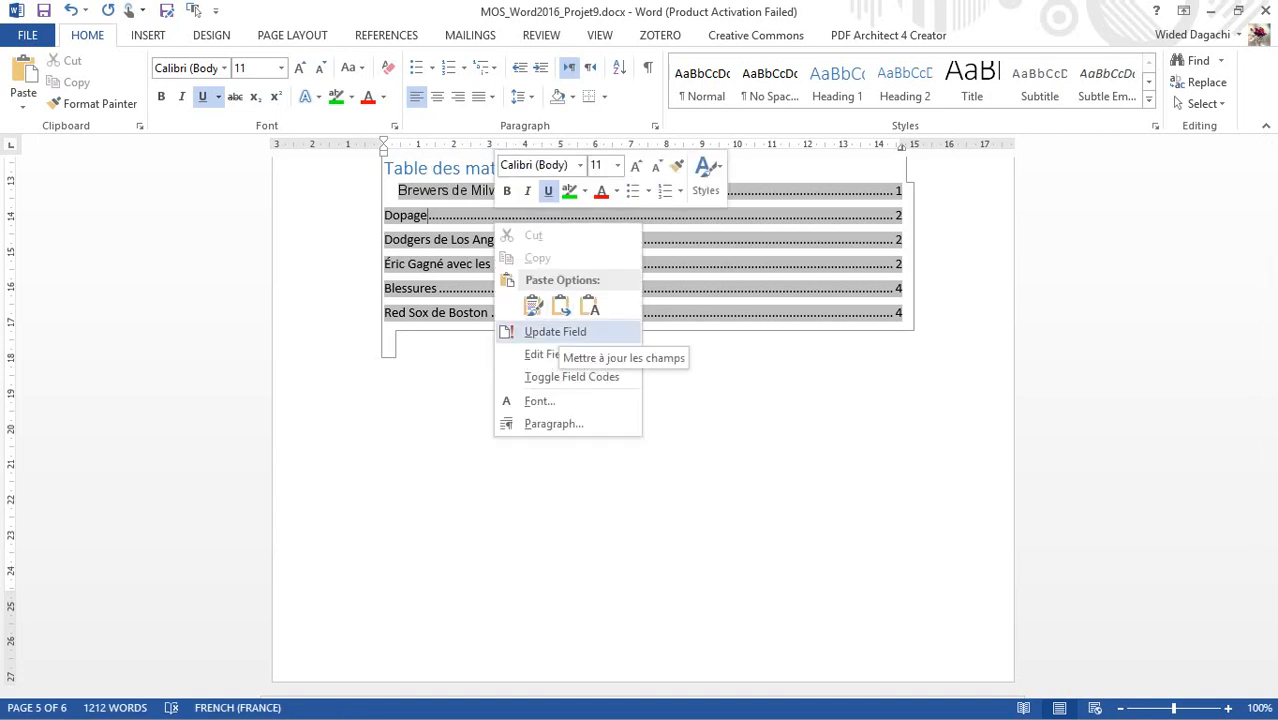
{"action": "left_click", "coordinate": [555, 332]}
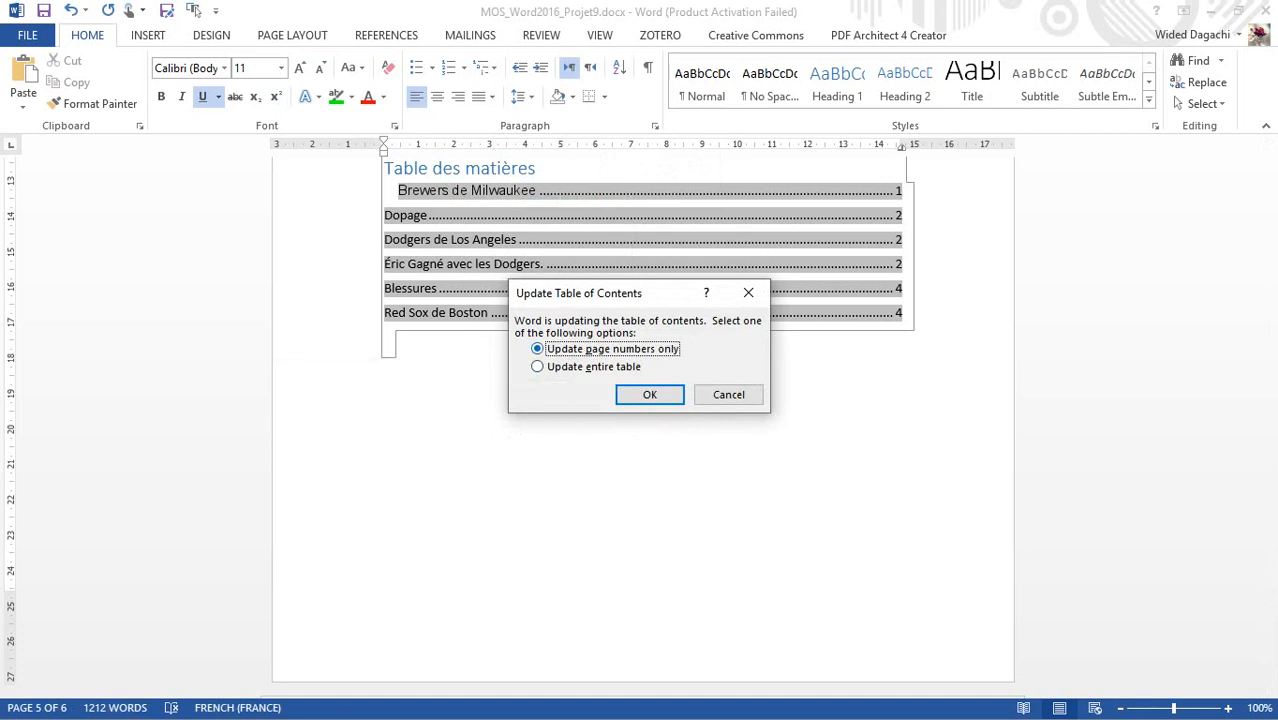
{"action": "left_click", "coordinate": [561, 367]}
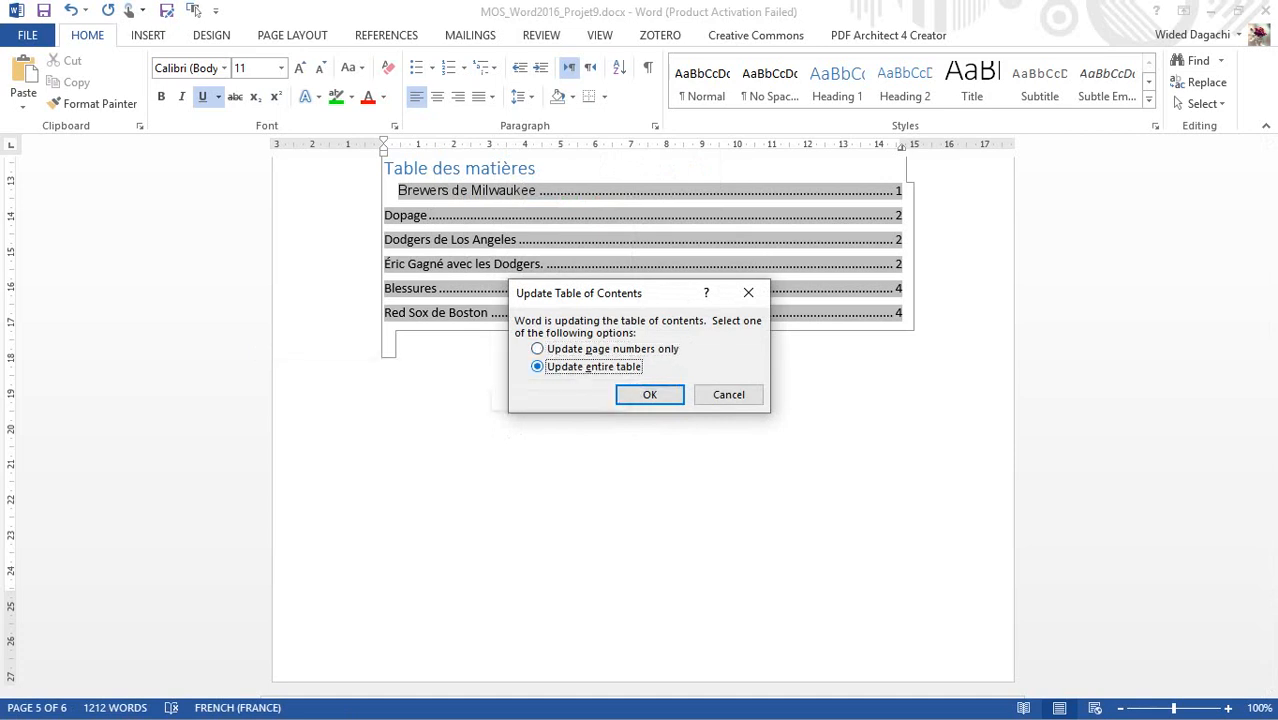
{"action": "left_click", "coordinate": [628, 396]}
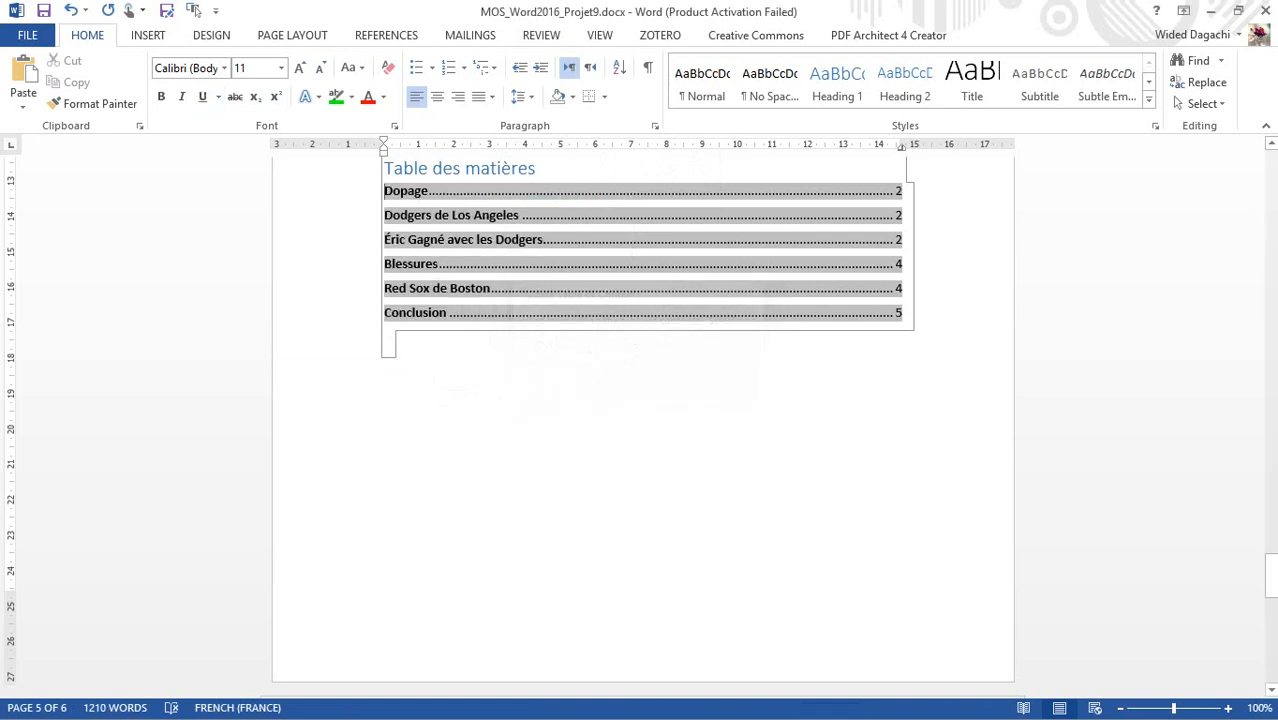
Highlight the "Tâche 3 :" heading on the last page in green to mark the task as done
{"action": "key", "text": "Page_Down"}
{"action": "key", "text": "Page_Down"}
{"action": "key", "text": "Page_Down"}
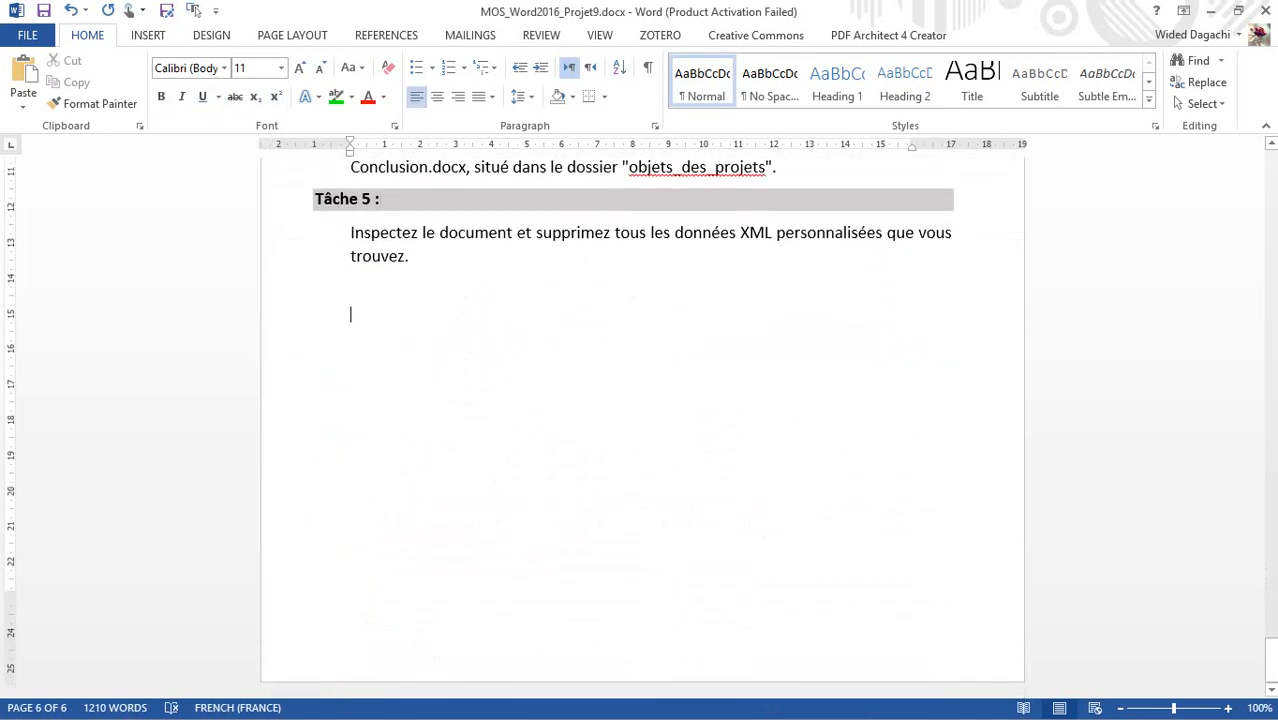
{"action": "key", "text": "Page_Up"}
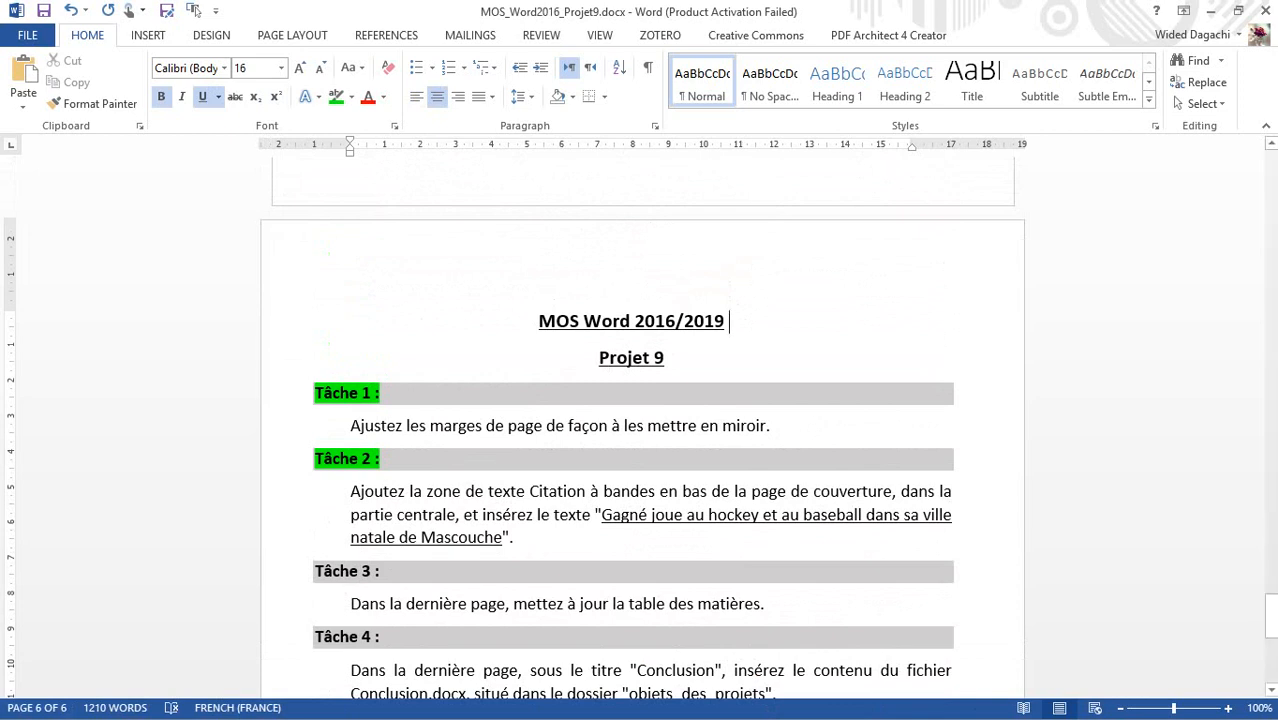
{"action": "left_click", "coordinate": [290, 572]}
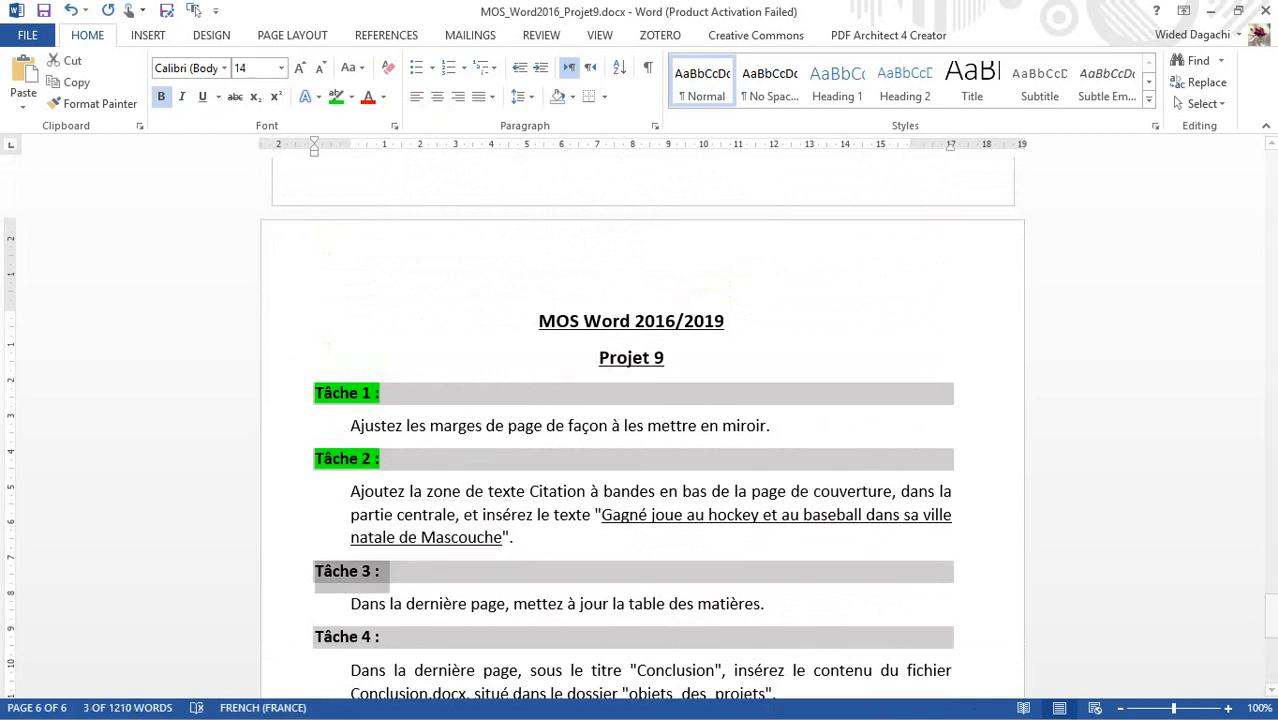
{"action": "left_click", "coordinate": [336, 96]}
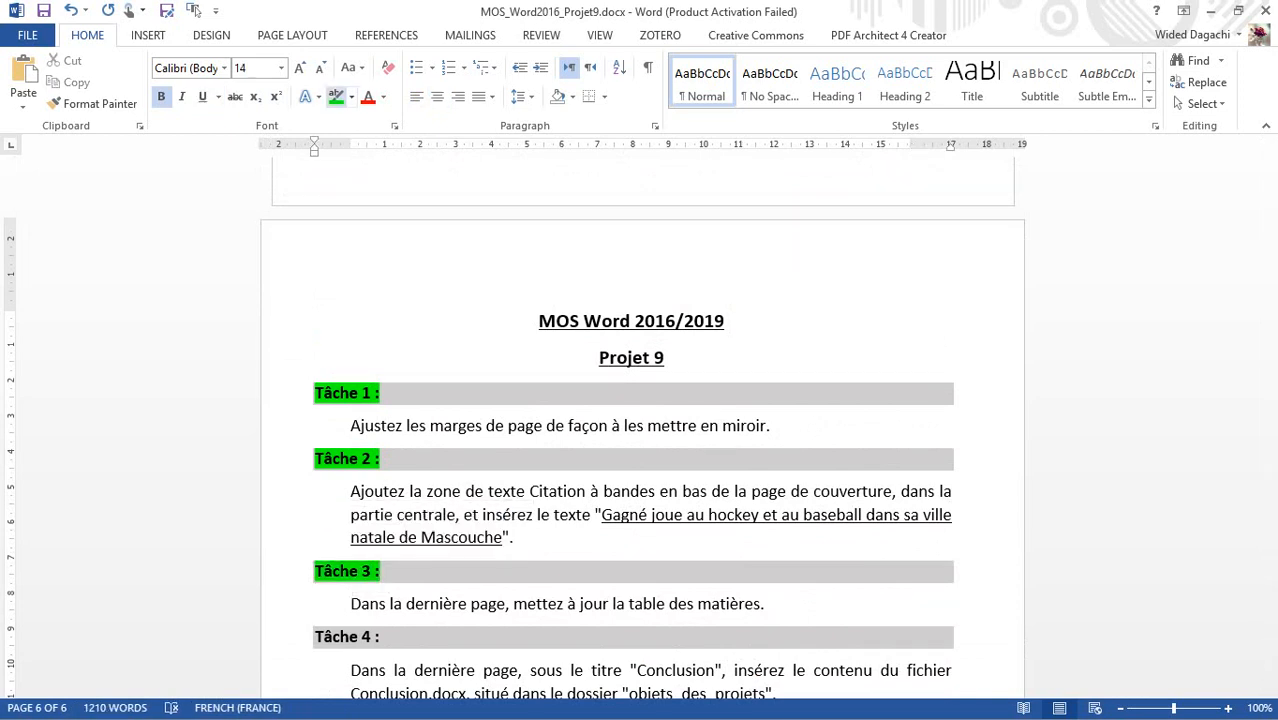
Insert the text of Conclusion.docx from the objets_des_projets folder on the empty line below the "Conclusion" heading
{"action": "key", "text": "Down"}
{"action": "key", "text": "Down"}
{"action": "key", "text": "Down"}
{"action": "key", "text": "Down"}
{"action": "key", "text": "Down"}
{"action": "key", "text": "Down"}
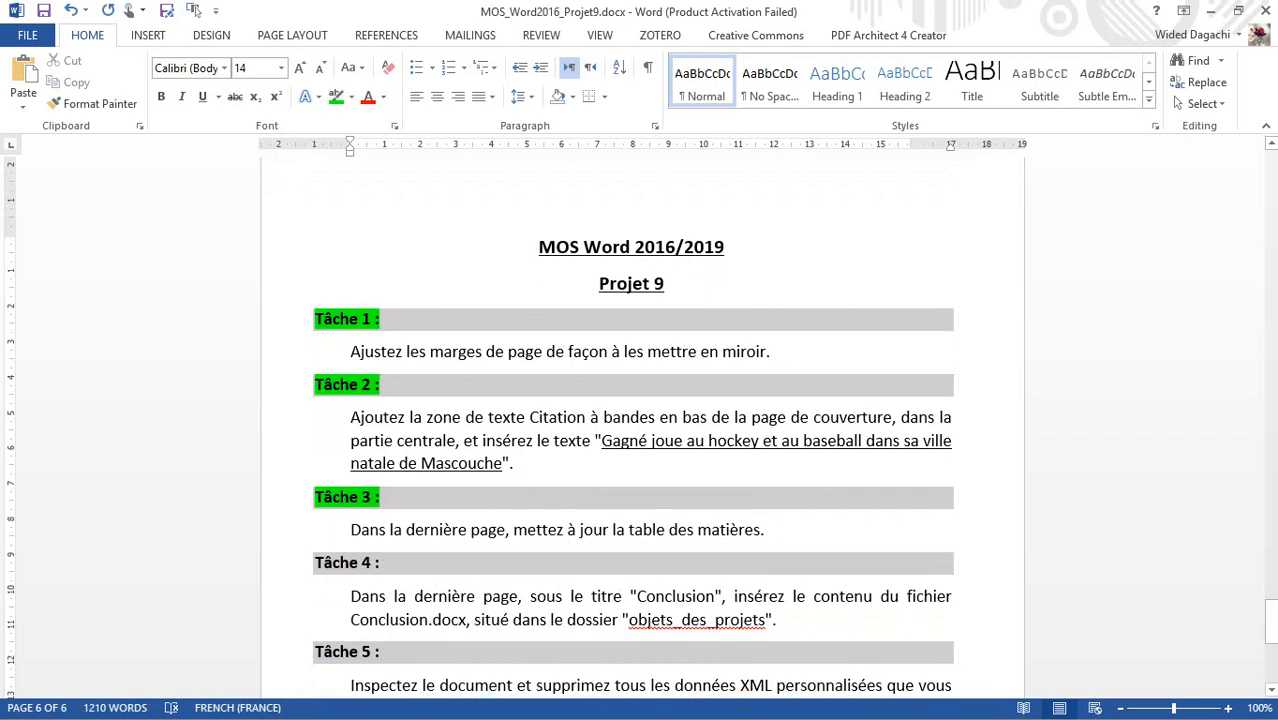
{"action": "key", "text": "Page_Up"}
{"action": "key", "text": "Page_Up"}
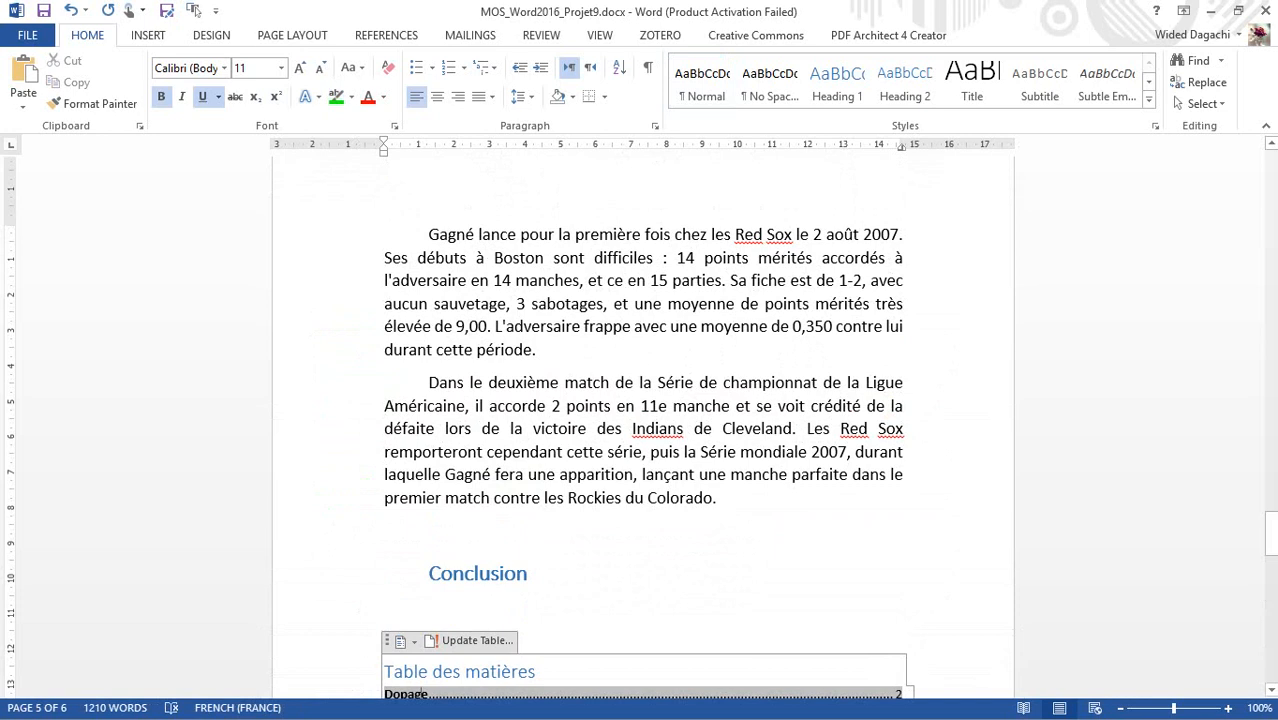
{"action": "left_click", "coordinate": [429, 599]}
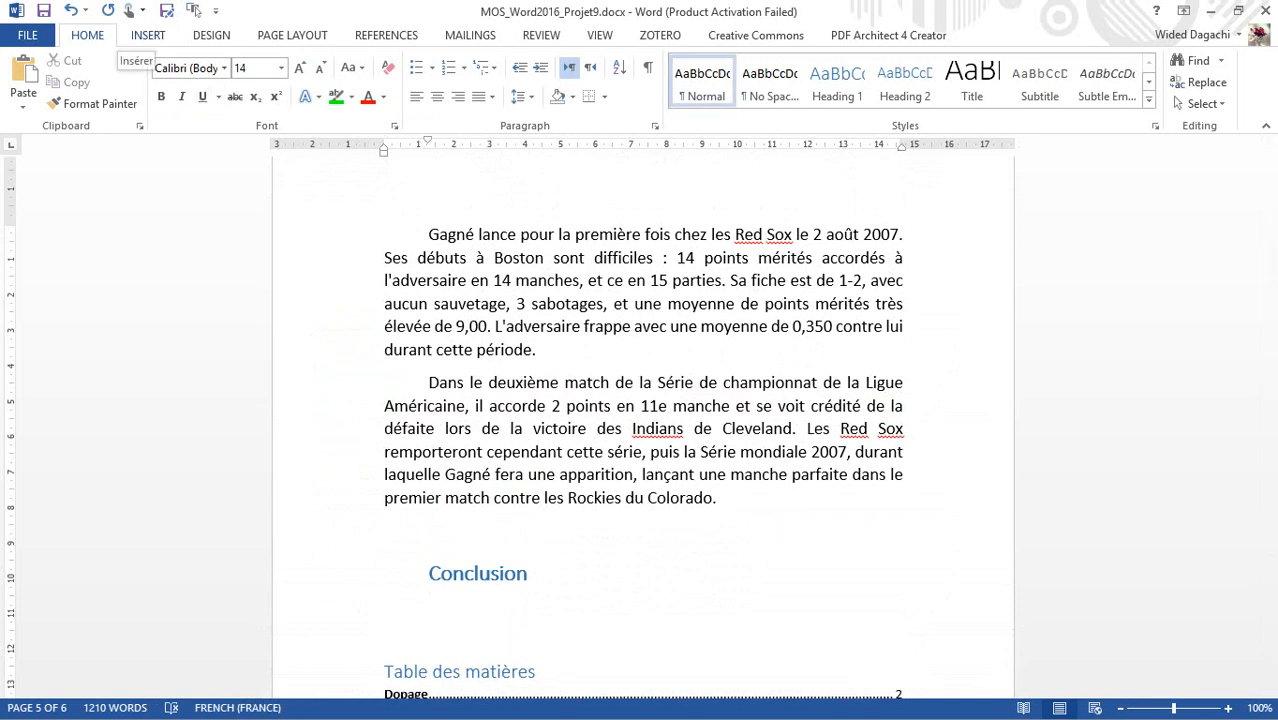
{"action": "left_click", "coordinate": [147, 35]}
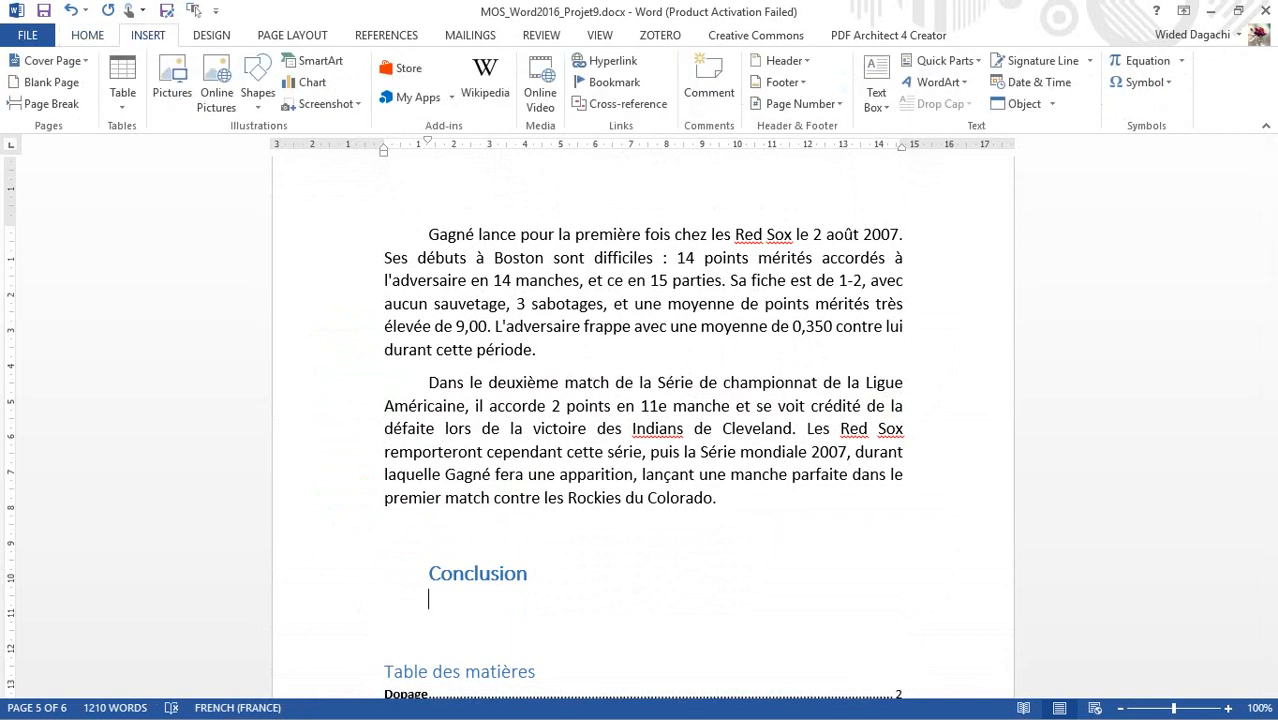
{"action": "left_click", "coordinate": [1051, 104]}
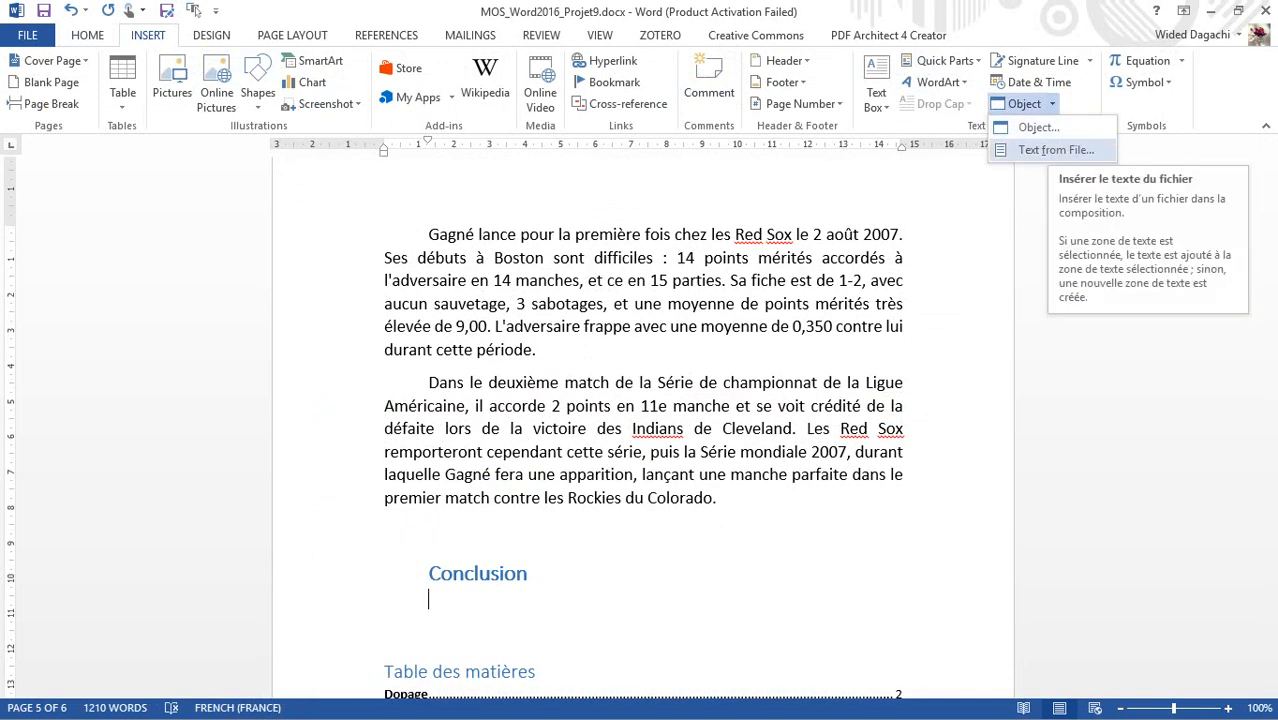
{"action": "left_click", "coordinate": [1056, 150]}
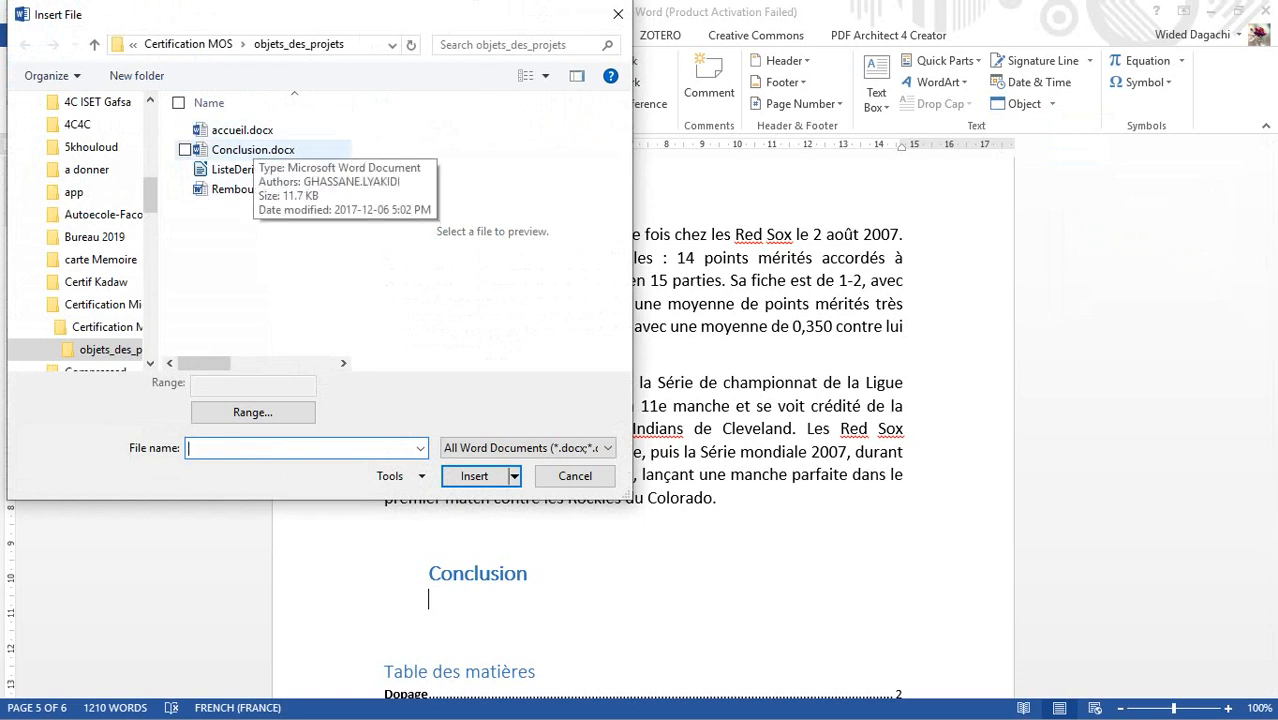
{"action": "left_click", "coordinate": [250, 150]}
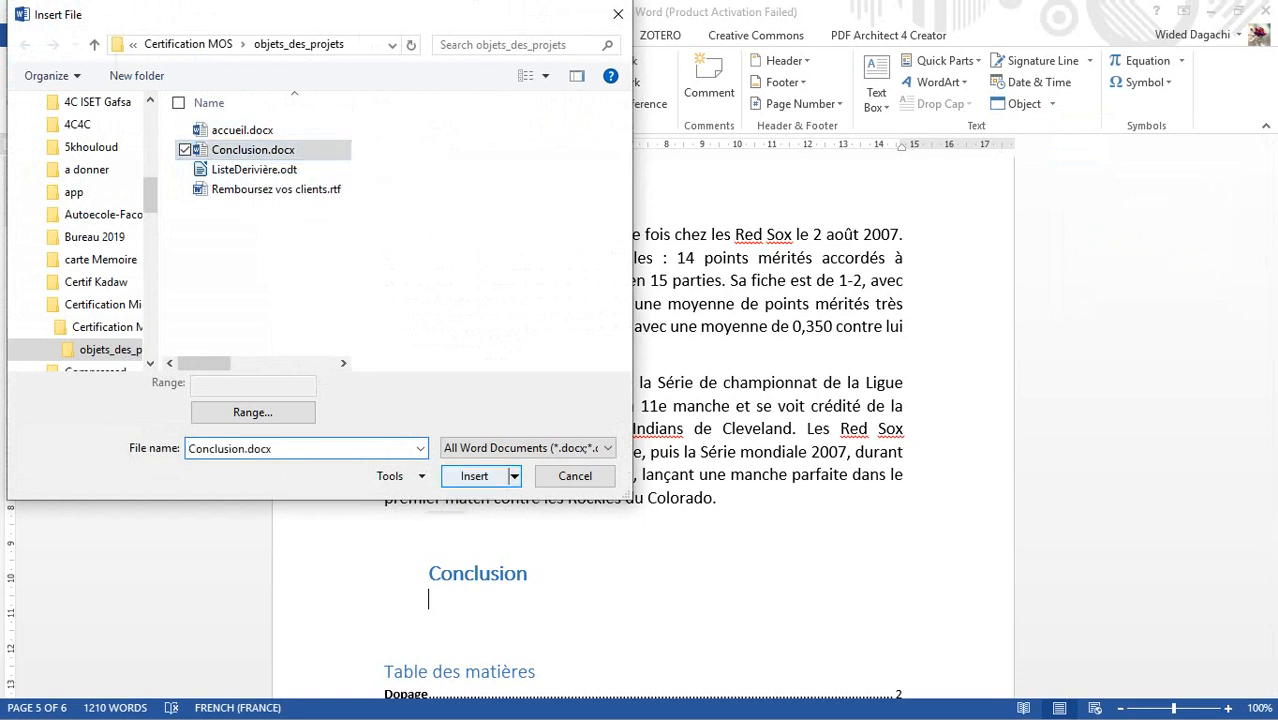
{"action": "left_click", "coordinate": [474, 476]}
Highlight the "Tâche 4 :" heading on the last page in green to mark the task as done
{"action": "key", "text": "ctrl+End"}
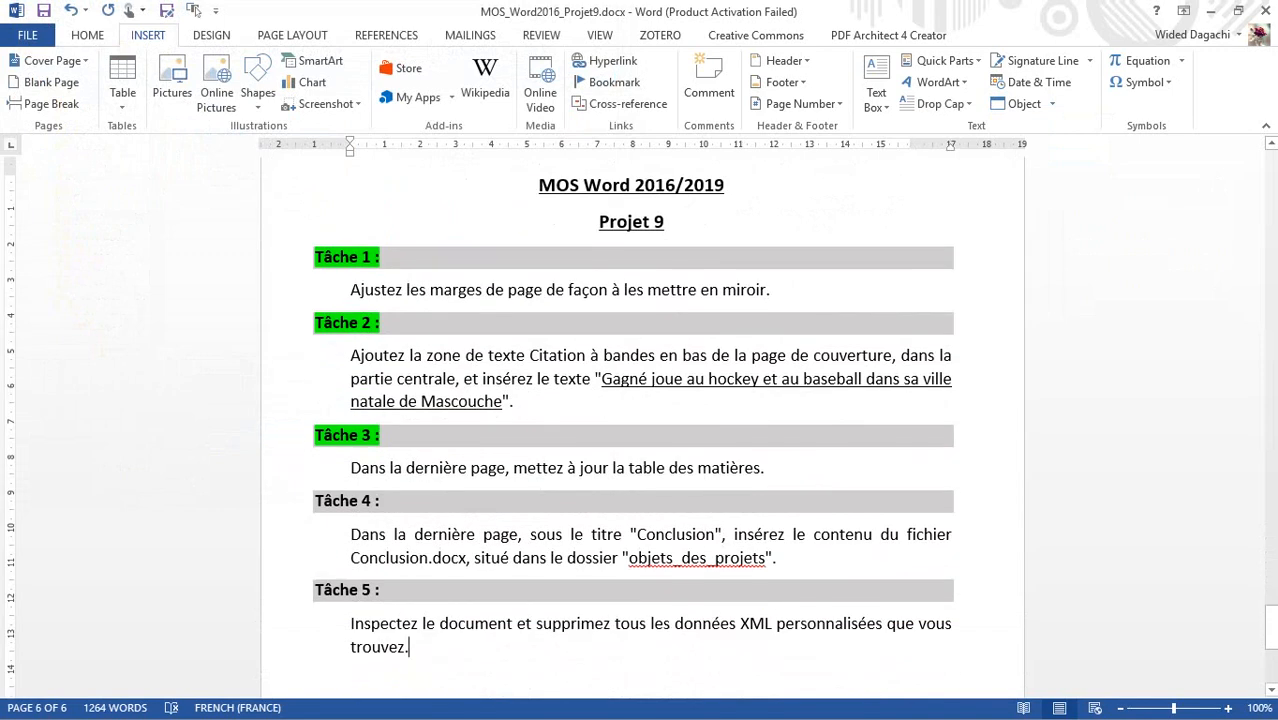
{"action": "left_click", "coordinate": [304, 501]}
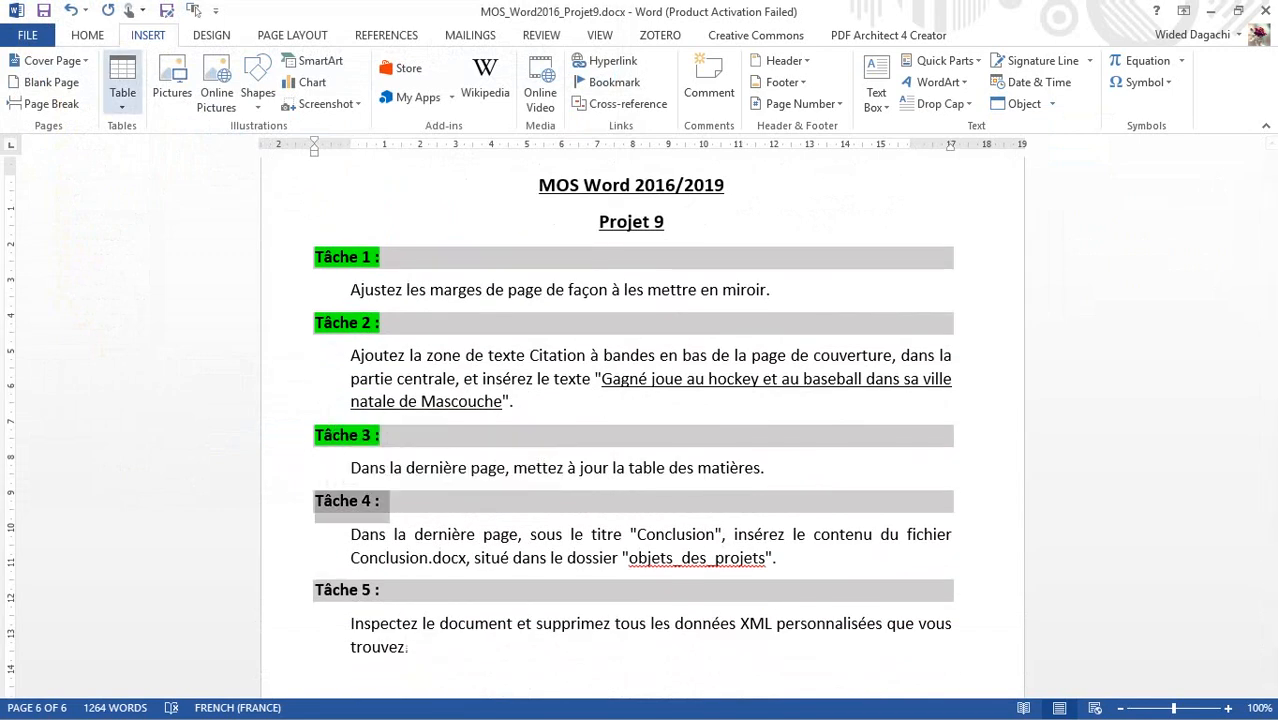
{"action": "left_click", "coordinate": [87, 35]}
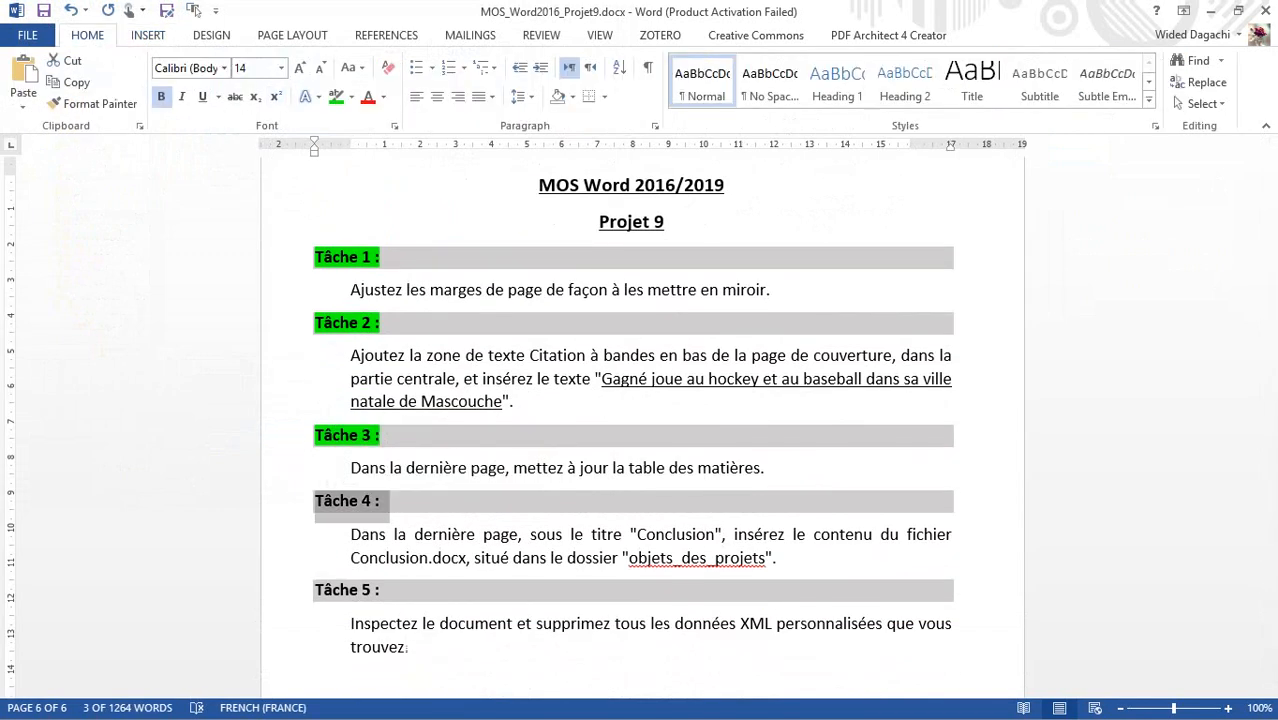
{"action": "left_click", "coordinate": [336, 96]}
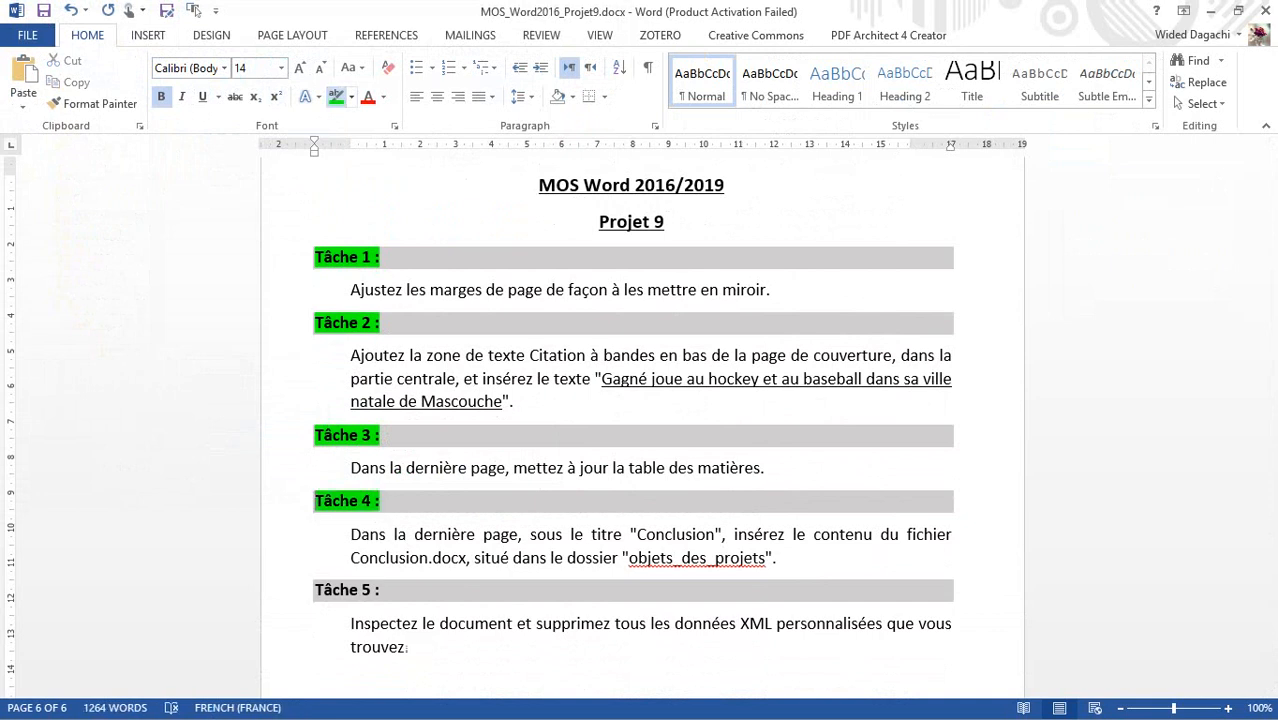
Save the document, run the Document Inspector on all content types and review the results for custom XML data
{"action": "left_click", "coordinate": [409, 648]}
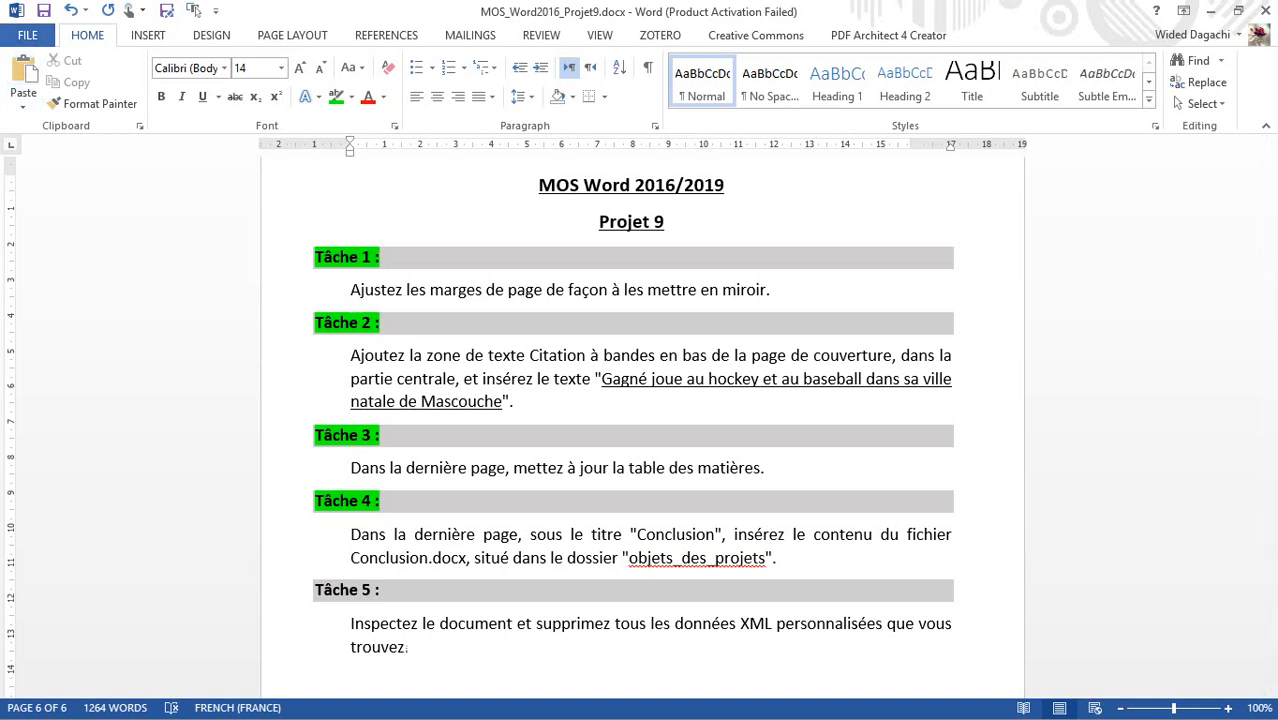
{"action": "left_click", "coordinate": [27, 35]}
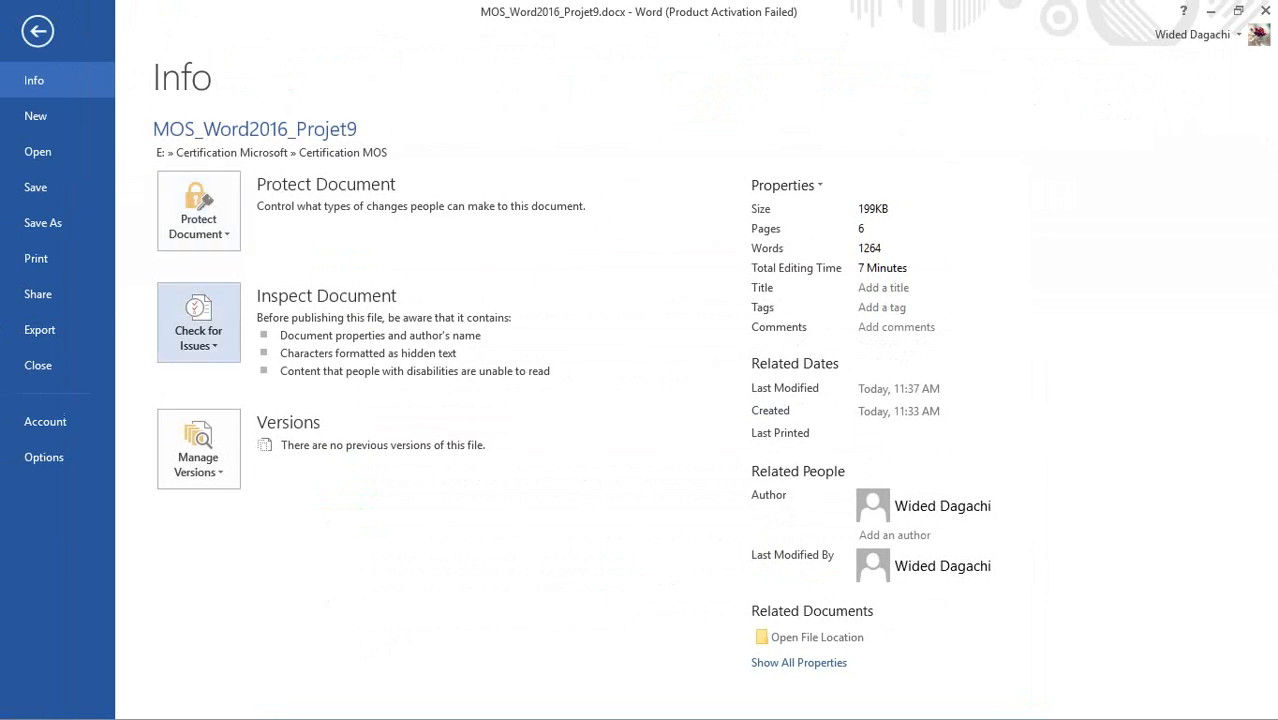
{"action": "left_click", "coordinate": [198, 322]}
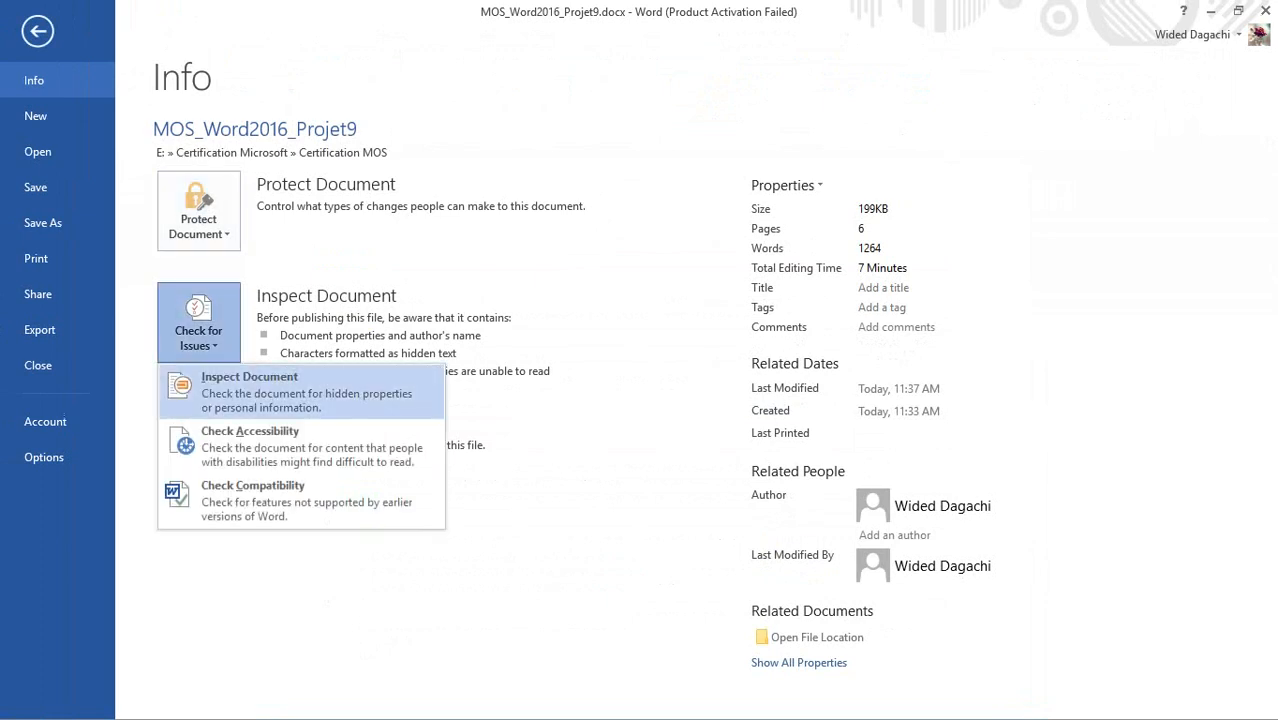
{"action": "left_click", "coordinate": [250, 385]}
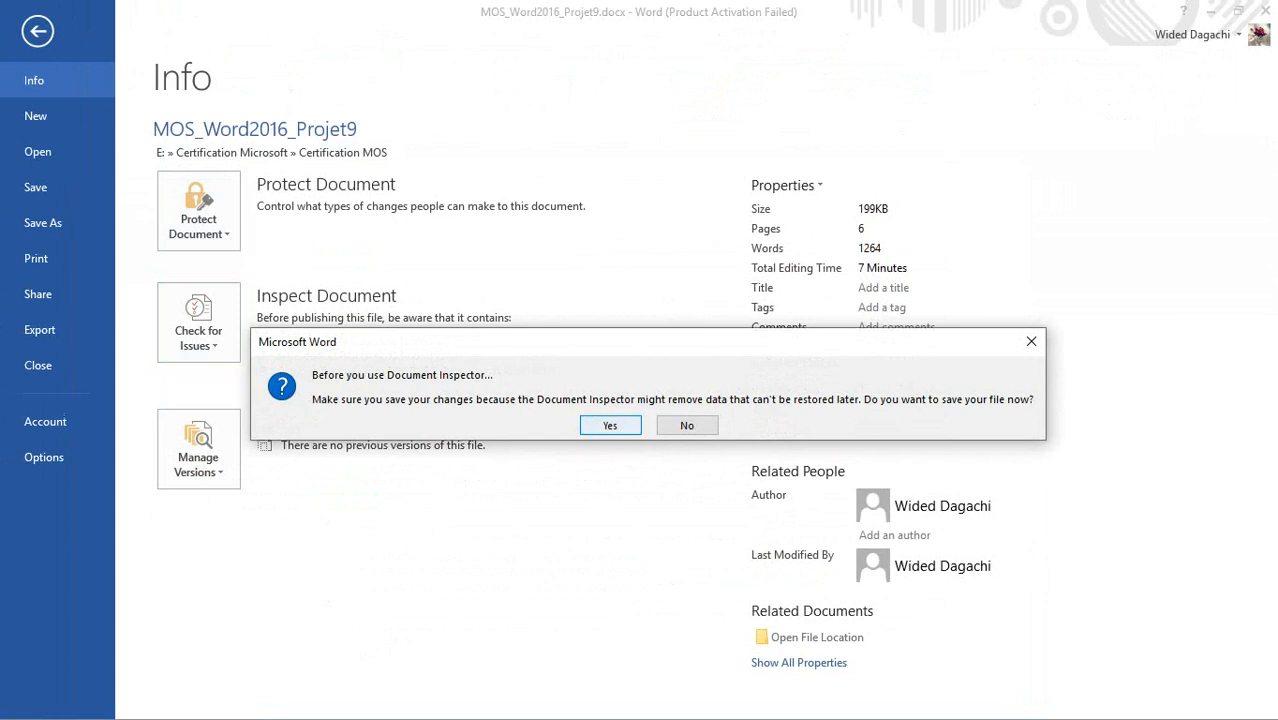
{"action": "left_click", "coordinate": [610, 425]}
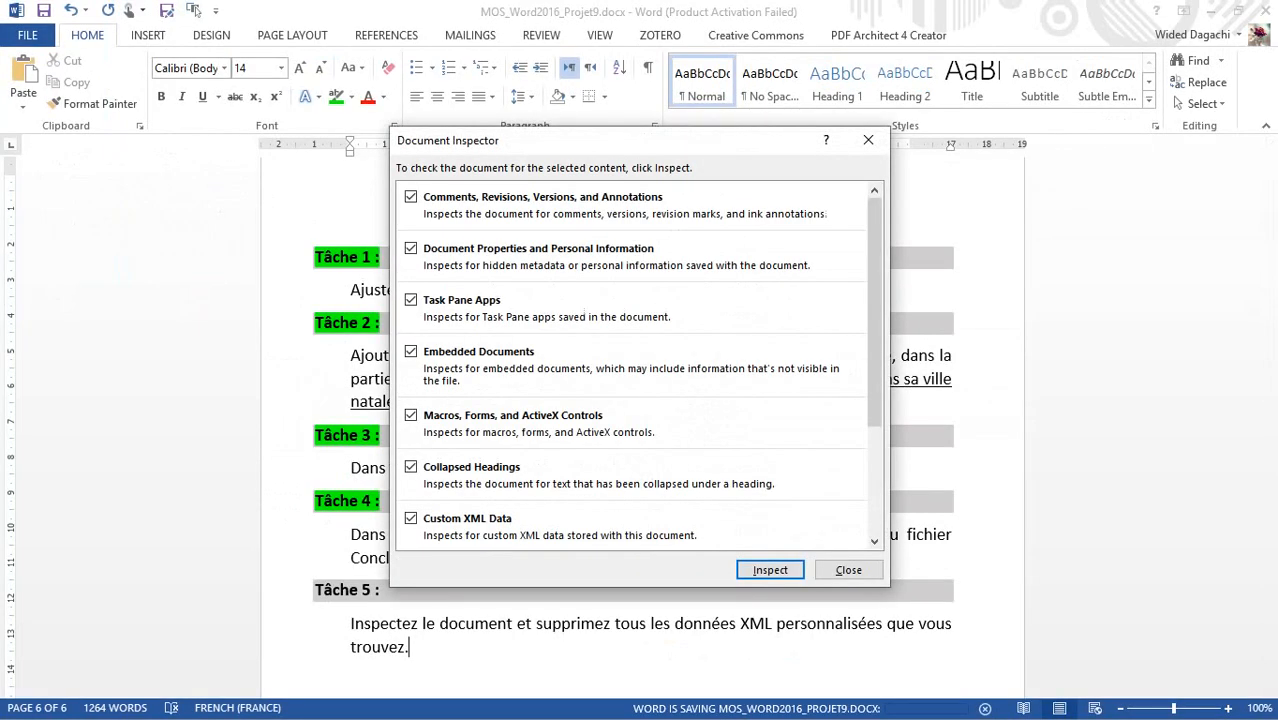
{"action": "key", "text": "Return"}
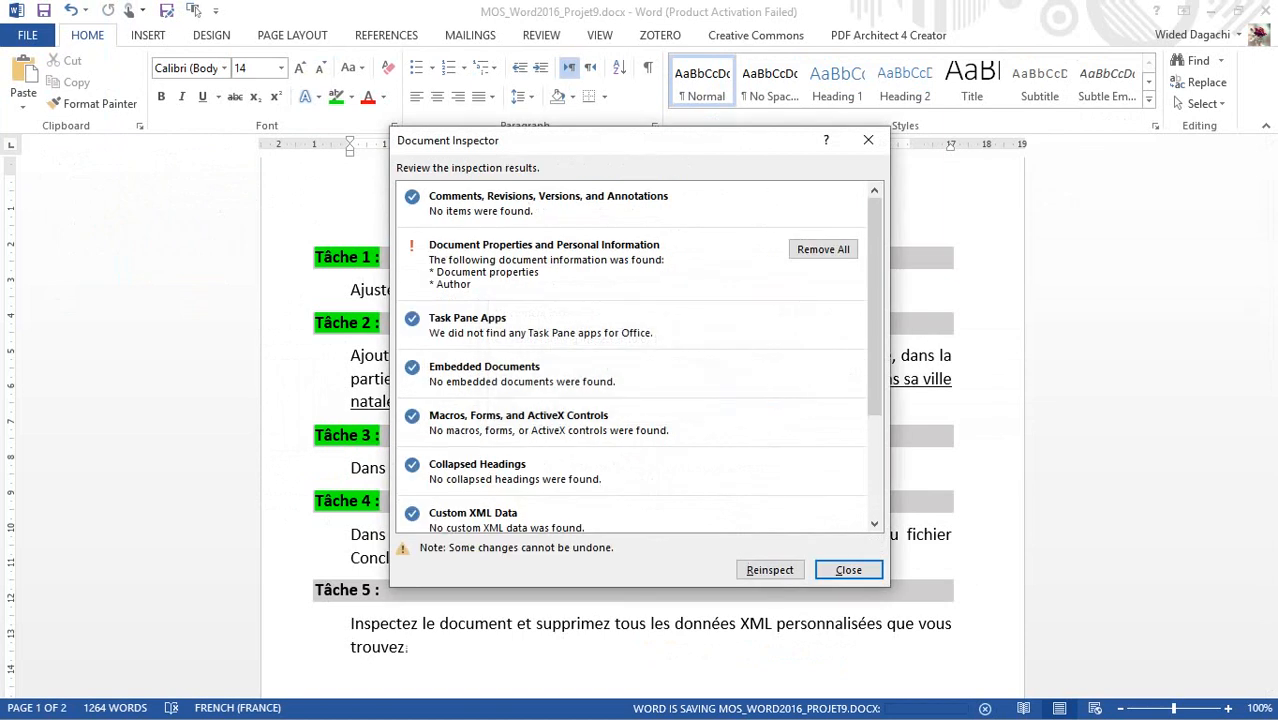
{"action": "scroll", "coordinate": [639, 358], "scroll_direction": "down", "scroll_amount": 5}
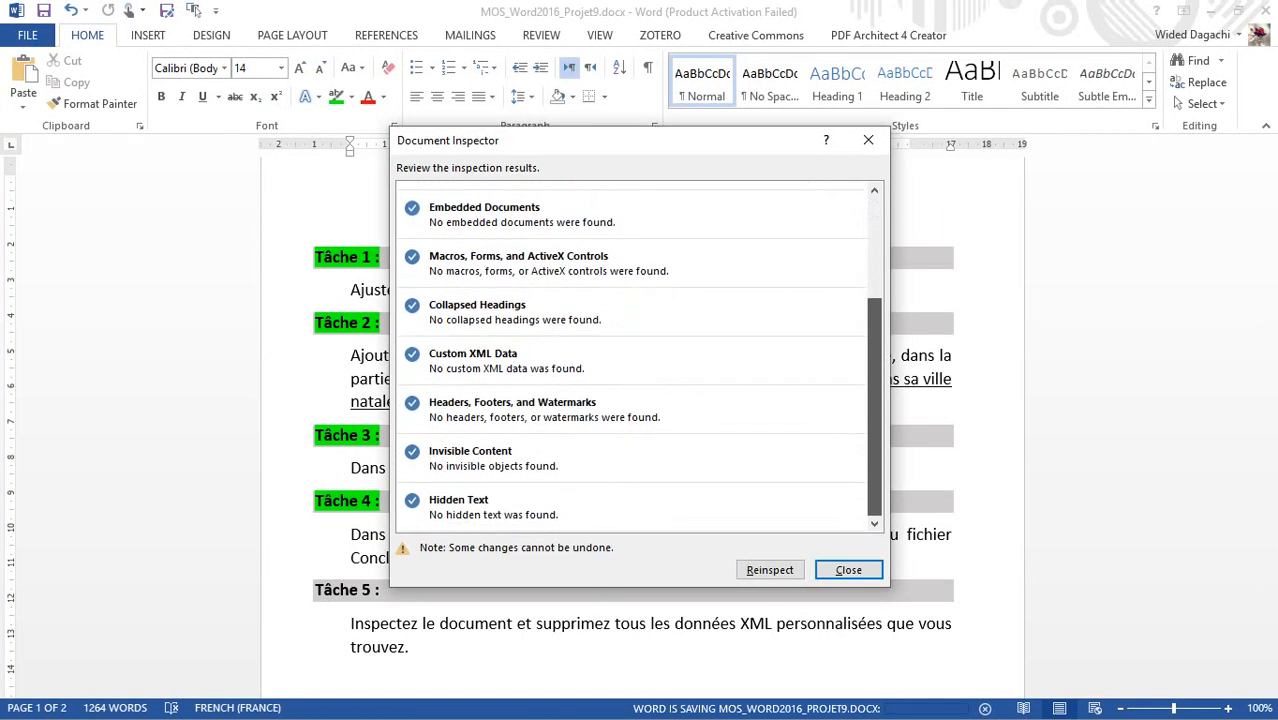
{"action": "left_click_drag", "start_coordinate": [874, 407], "coordinate": [874, 405]}
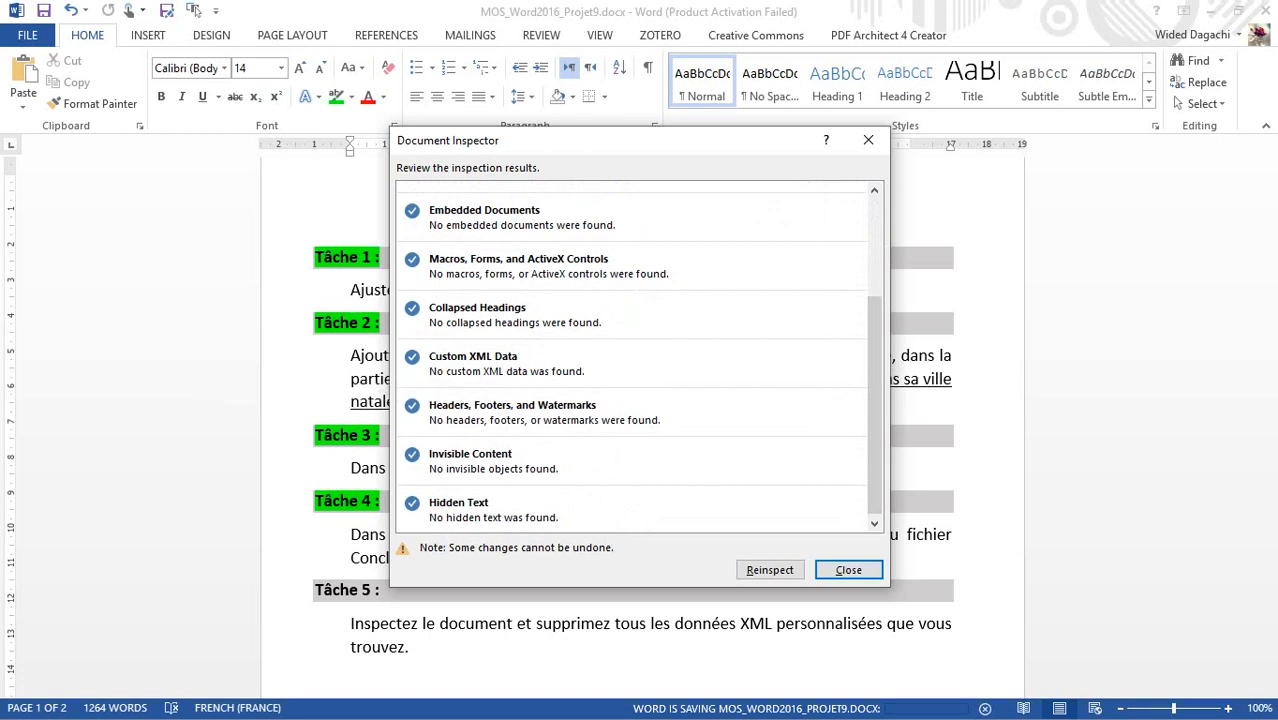
Reinspect the document for Custom XML Data only, excluding all other content types, and close the Document Inspector
{"action": "left_click", "coordinate": [769, 570]}
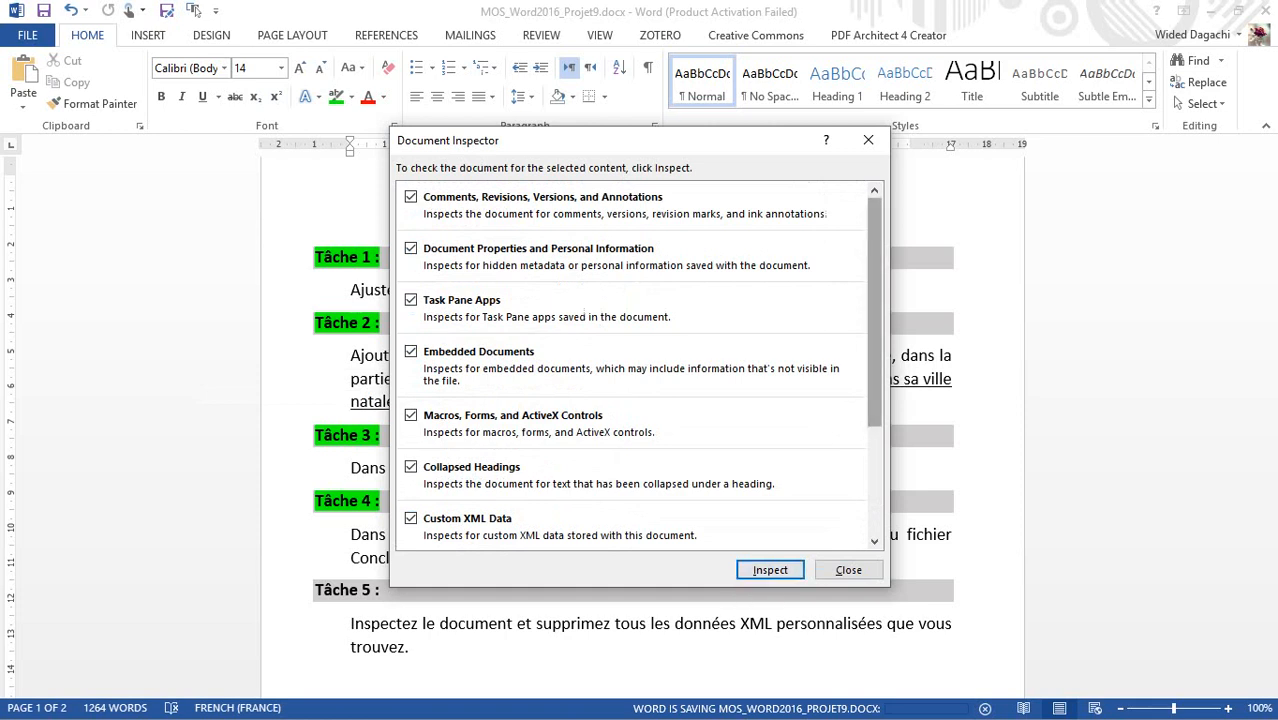
{"action": "scroll", "coordinate": [874, 310], "scroll_direction": "down", "scroll_amount": 1}
{"action": "scroll", "coordinate": [874, 310], "scroll_direction": "up", "scroll_amount": 1}
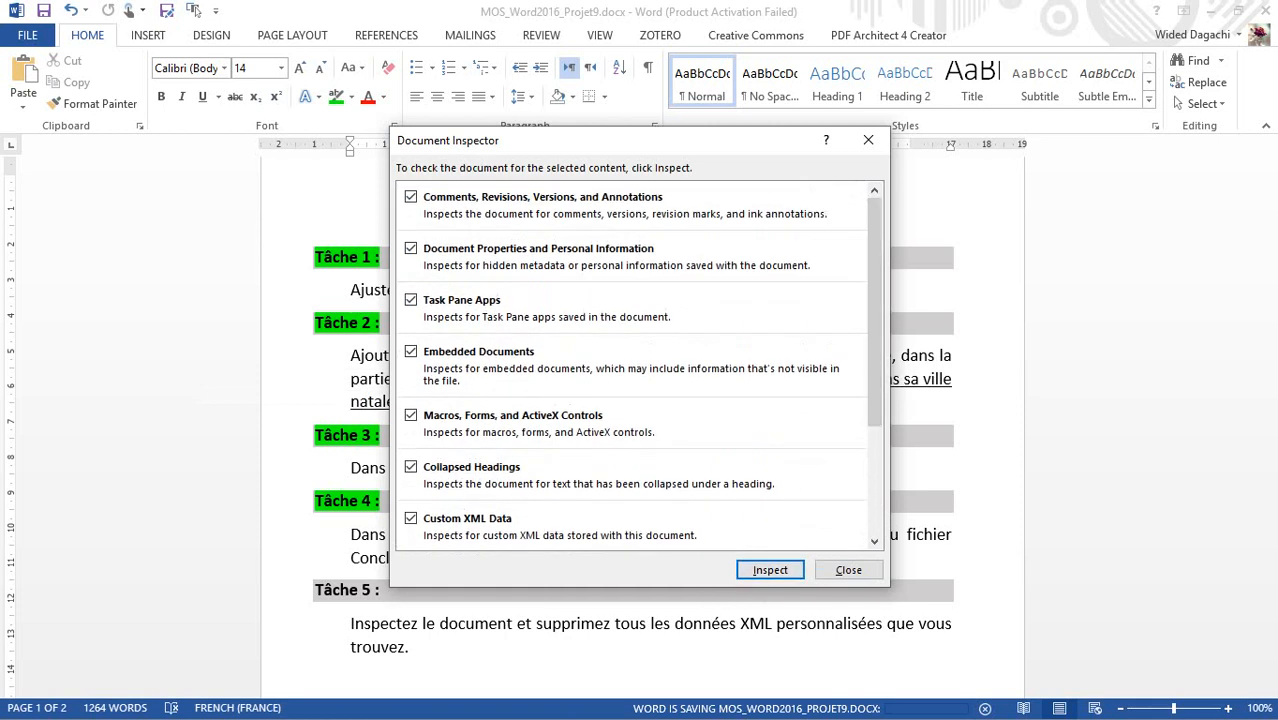
{"action": "left_click", "coordinate": [410, 197]}
{"action": "left_click", "coordinate": [410, 248]}
{"action": "left_click", "coordinate": [410, 300]}
{"action": "left_click", "coordinate": [410, 351]}
{"action": "left_click", "coordinate": [410, 467]}
{"action": "left_click", "coordinate": [410, 415]}
{"action": "left_click_drag", "start_coordinate": [874, 312], "coordinate": [874, 419]}
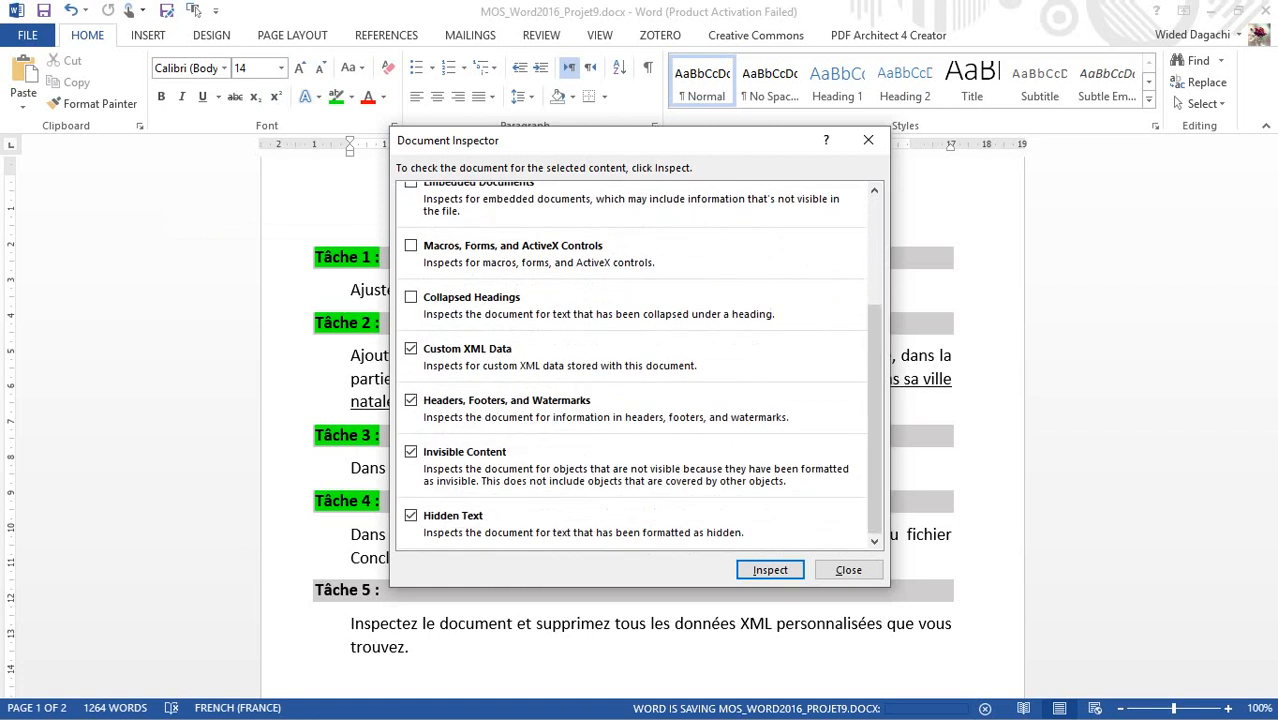
{"action": "left_click", "coordinate": [410, 399]}
{"action": "left_click", "coordinate": [410, 451]}
{"action": "left_click", "coordinate": [410, 515]}
{"action": "left_click", "coordinate": [770, 569]}
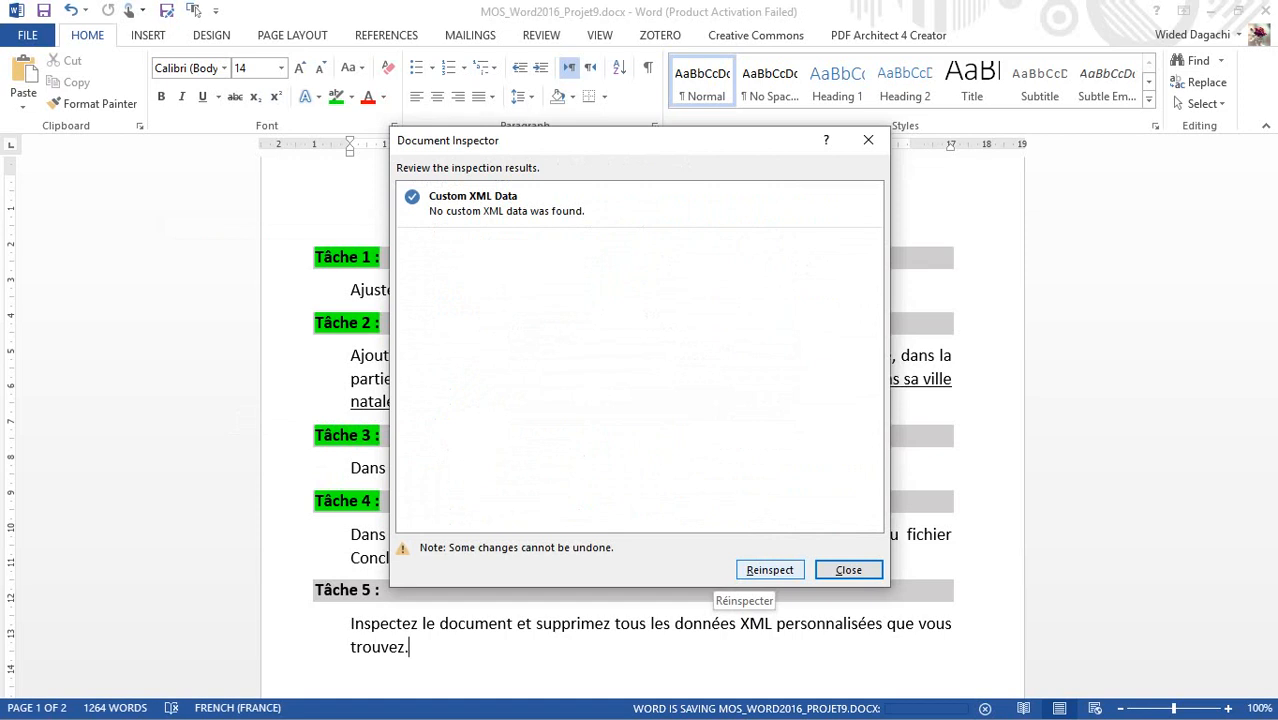
{"action": "left_click", "coordinate": [820, 575]}
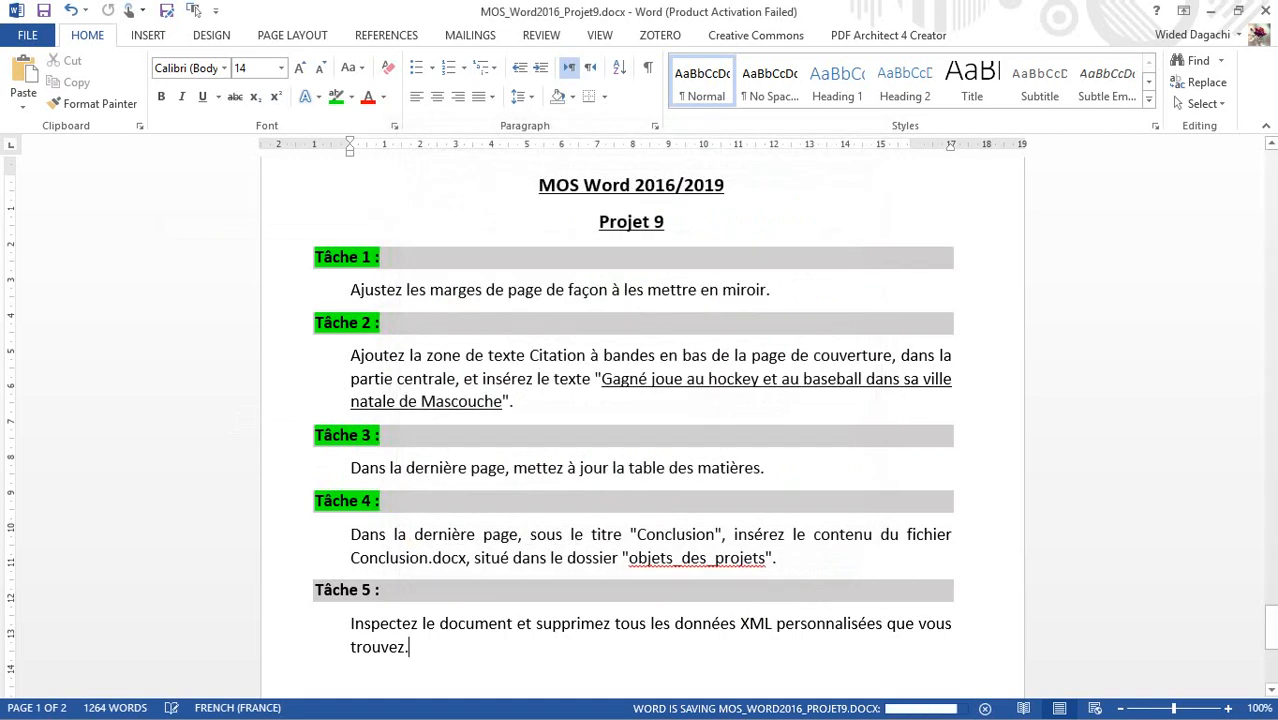
Highlight the "Tâche 5 :" heading on the last page in green to mark the task as done
{"action": "left_click_drag", "start_coordinate": [380, 590], "coordinate": [316, 591]}
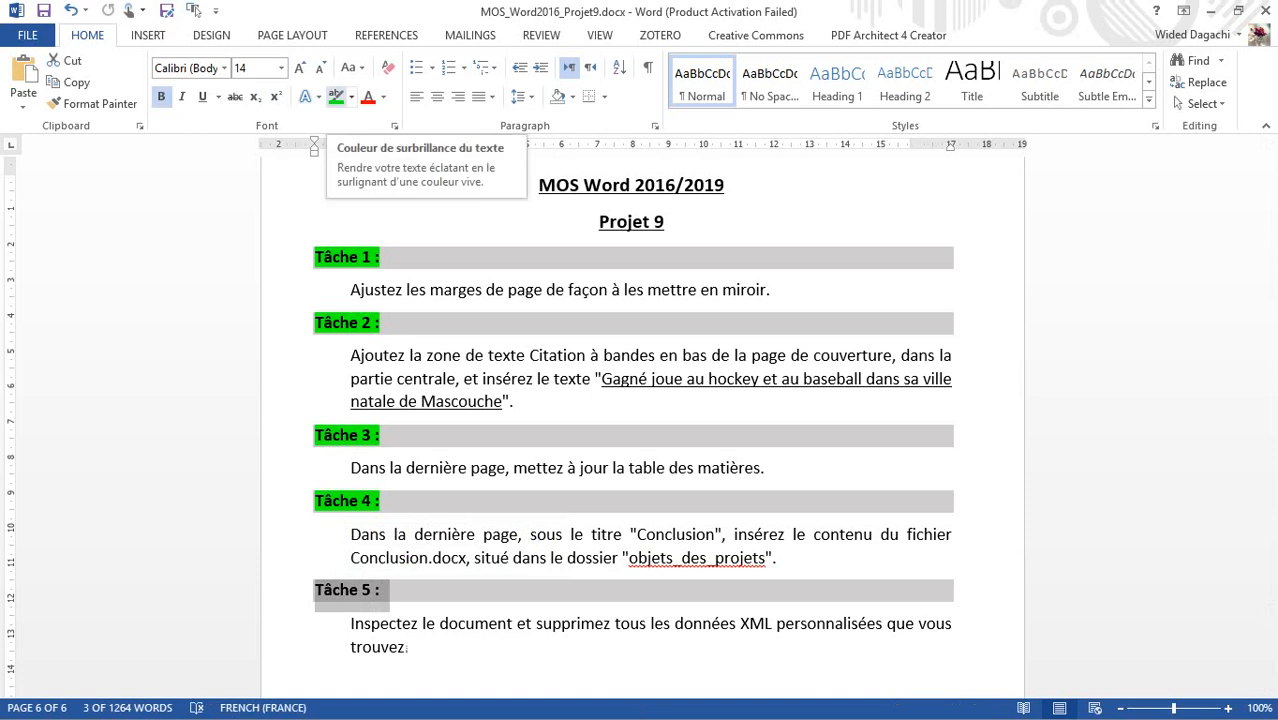
{"action": "left_click", "coordinate": [336, 97]}
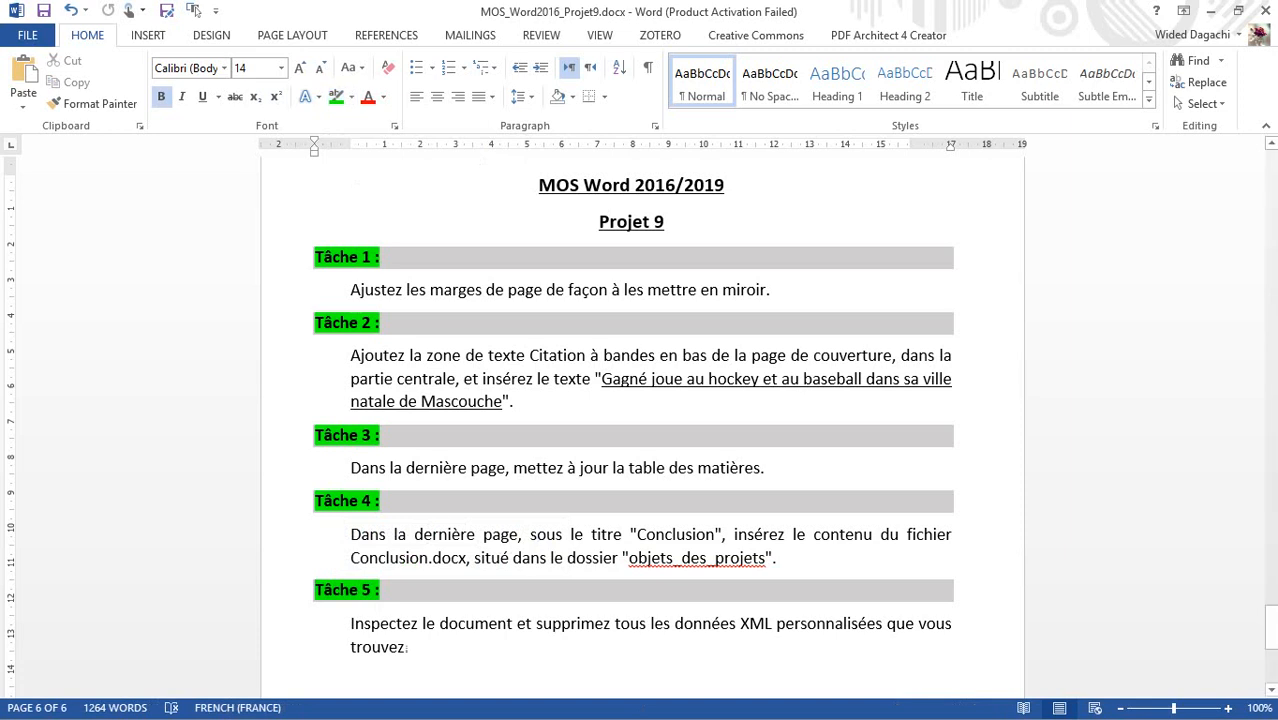
{"action": "left_click", "coordinate": [530, 557]}
Look back through the whole document from the task list on the last page up to the cover page
{"action": "key", "text": "Page_Down"}
{"action": "key", "text": "Page_Up"}
{"action": "key", "text": "Page_Up"}
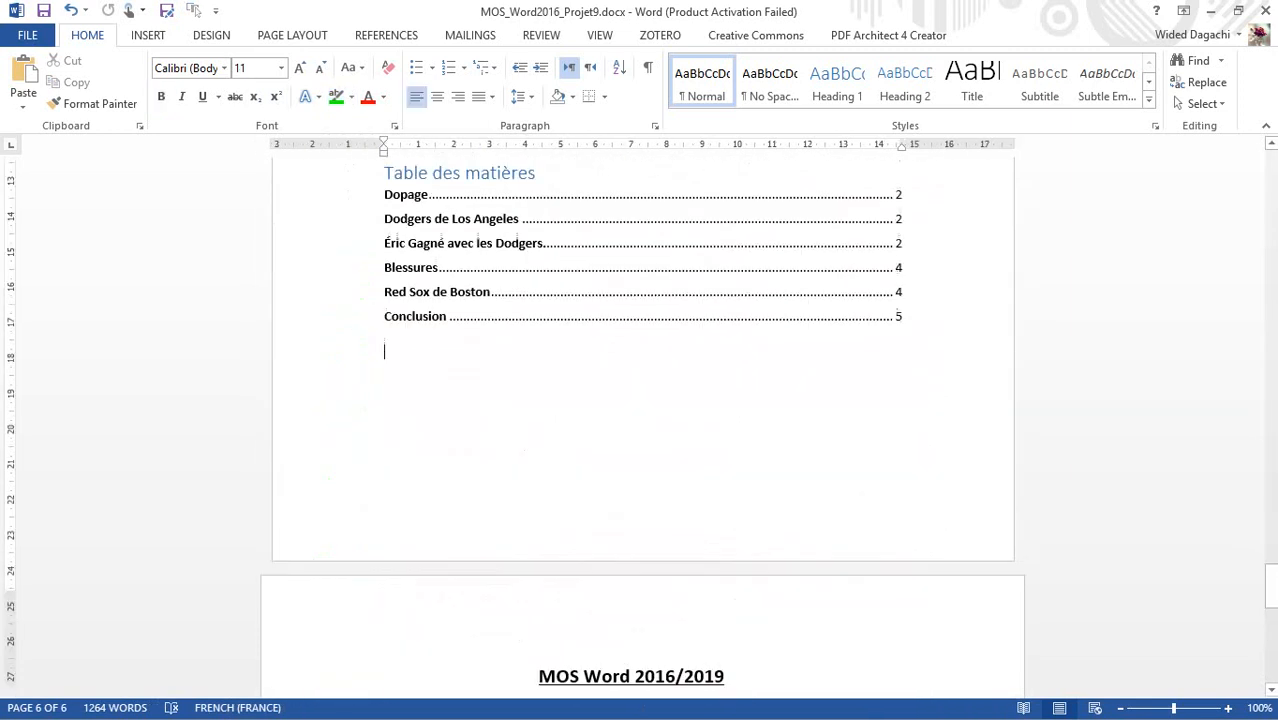
{"action": "key", "text": "Page_Up"}
{"action": "key", "text": "Page_Up"}
{"action": "key", "text": "Page_Up"}
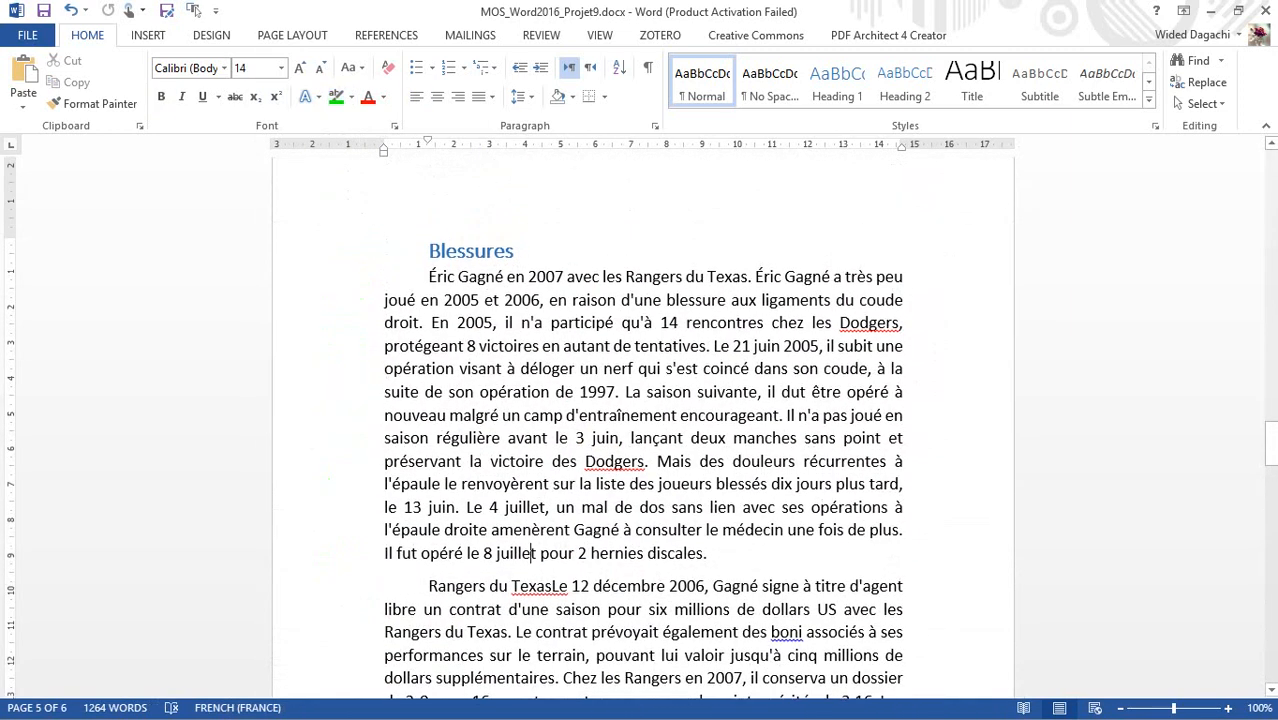
{"action": "key", "text": "Page_Up"}
{"action": "key", "text": "Page_Up"}
{"action": "key", "text": "Page_Up"}
{"action": "key", "text": "Page_Up"}
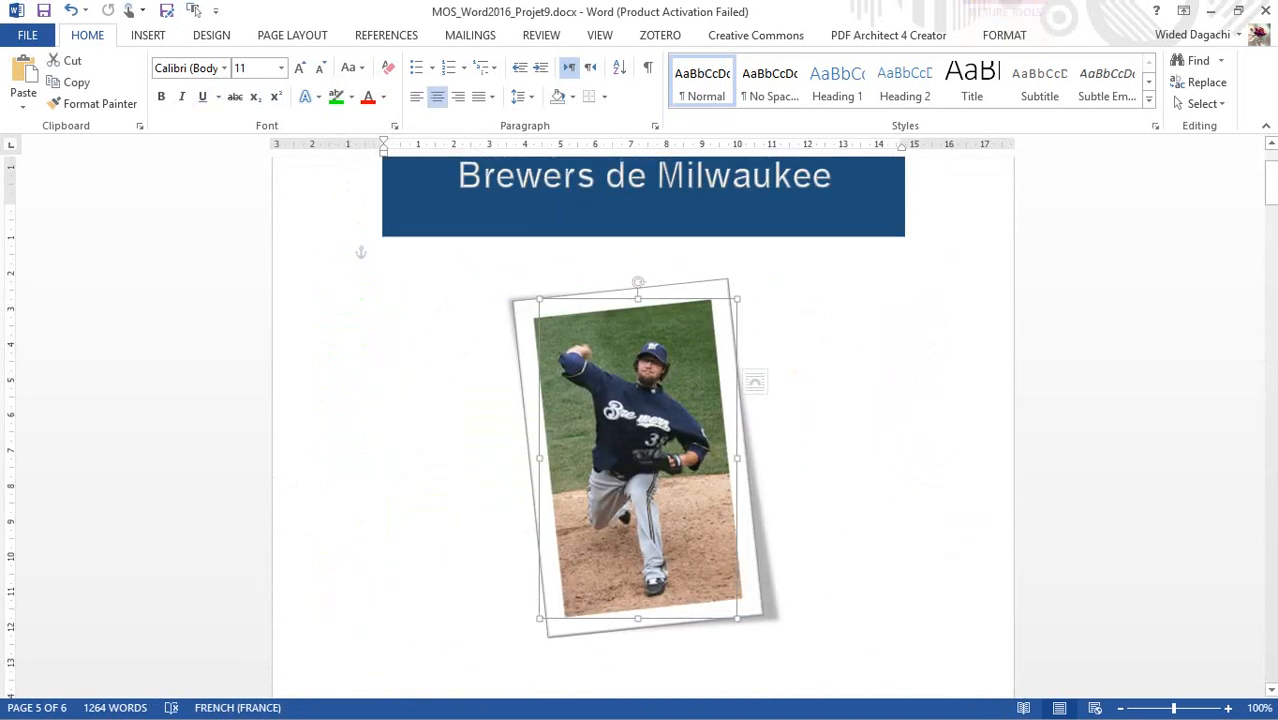
{"action": "key", "text": "Page_Up"}
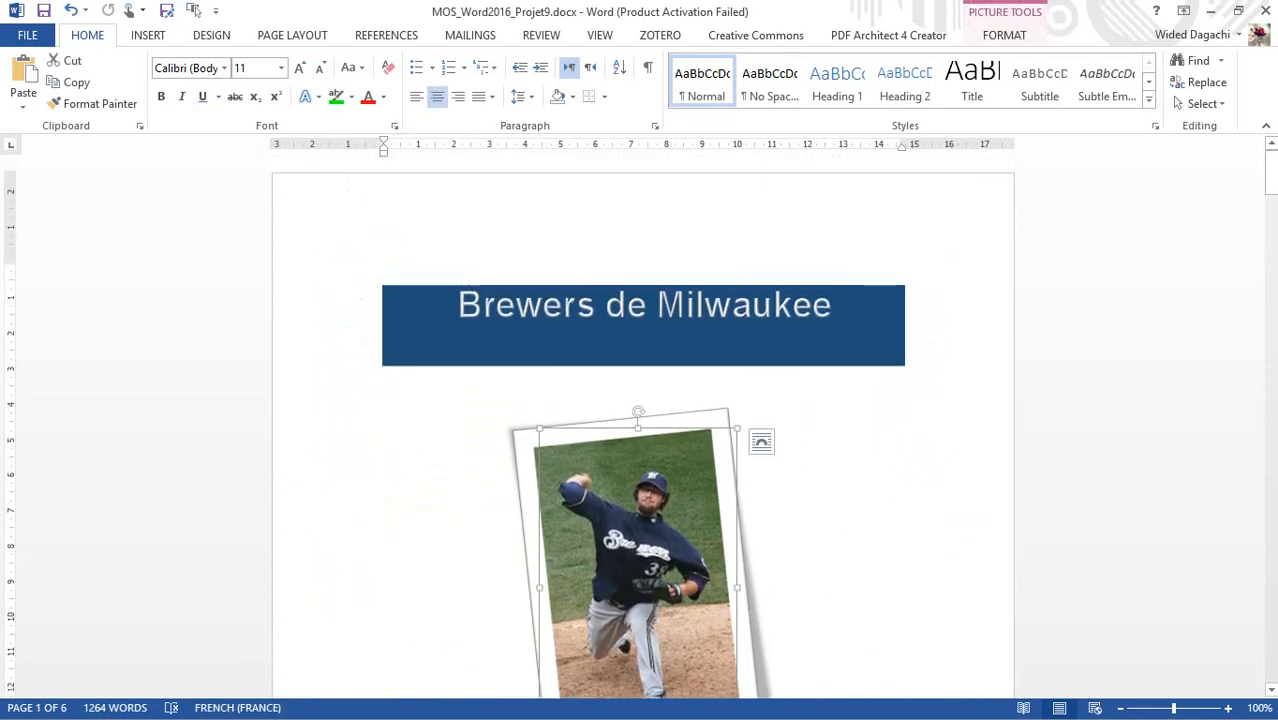
{"action": "left_click", "coordinate": [1094, 14]}
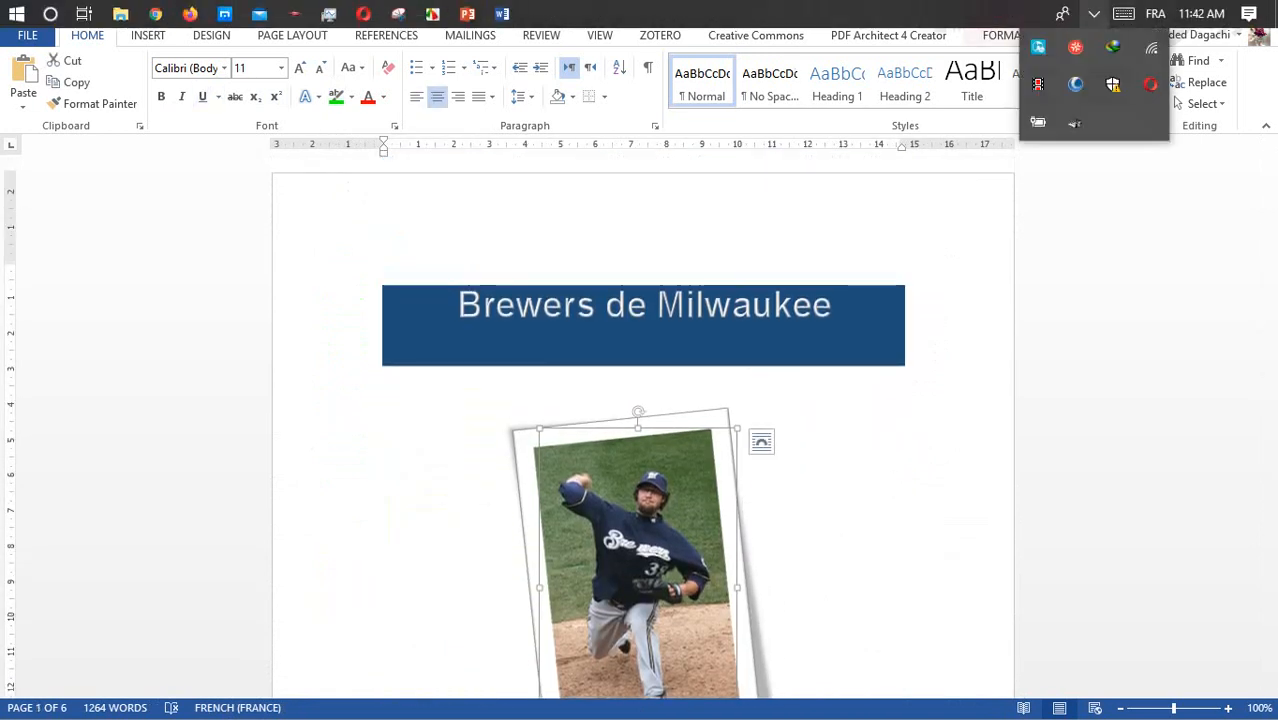